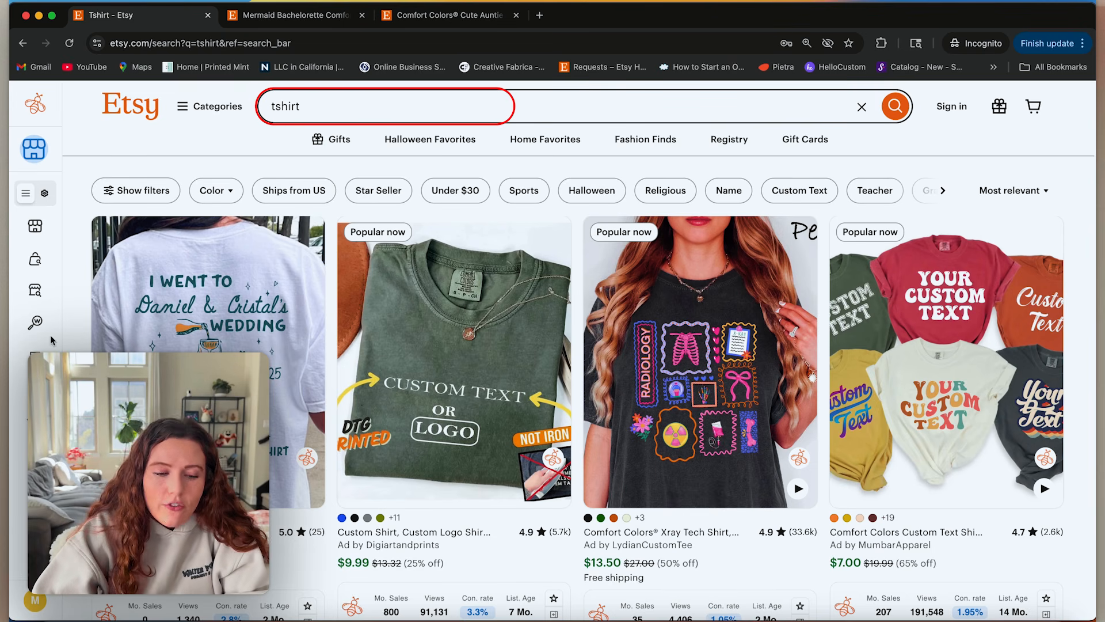
Open EverBee's Product Analytics for the tshirt search and review the metric columns of the results table.
{"action": "mouse_move", "coordinate": [52, 267]}
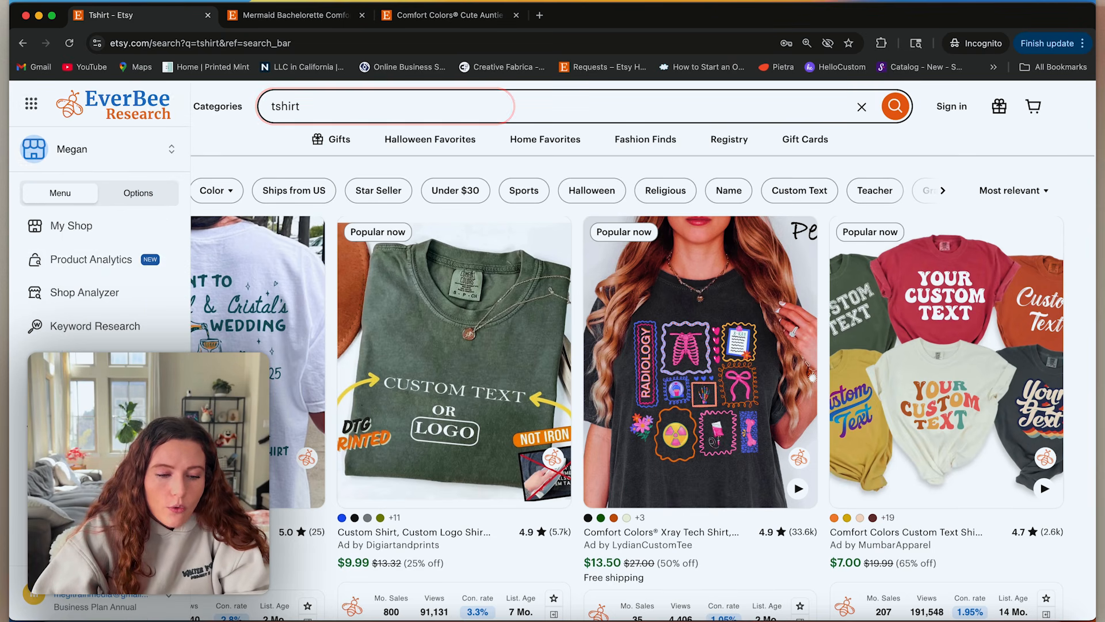
{"action": "left_click", "coordinate": [70, 262]}
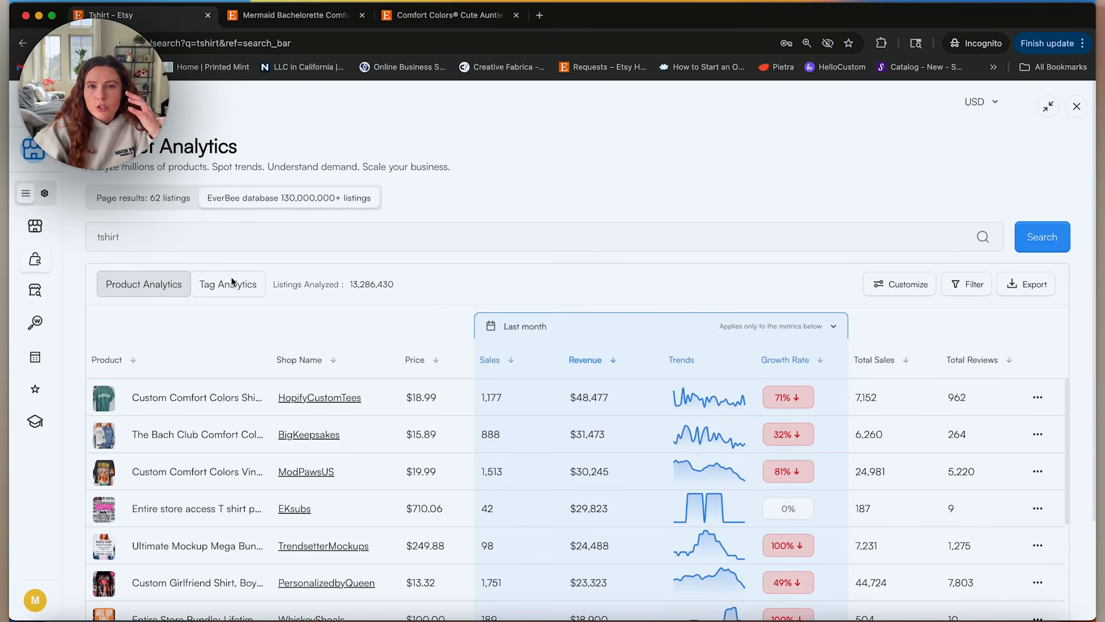
{"action": "scroll", "coordinate": [945, 553], "scroll_direction": "right", "scroll_amount": 3}
{"action": "scroll", "coordinate": [948, 554], "scroll_direction": "right", "scroll_amount": 3}
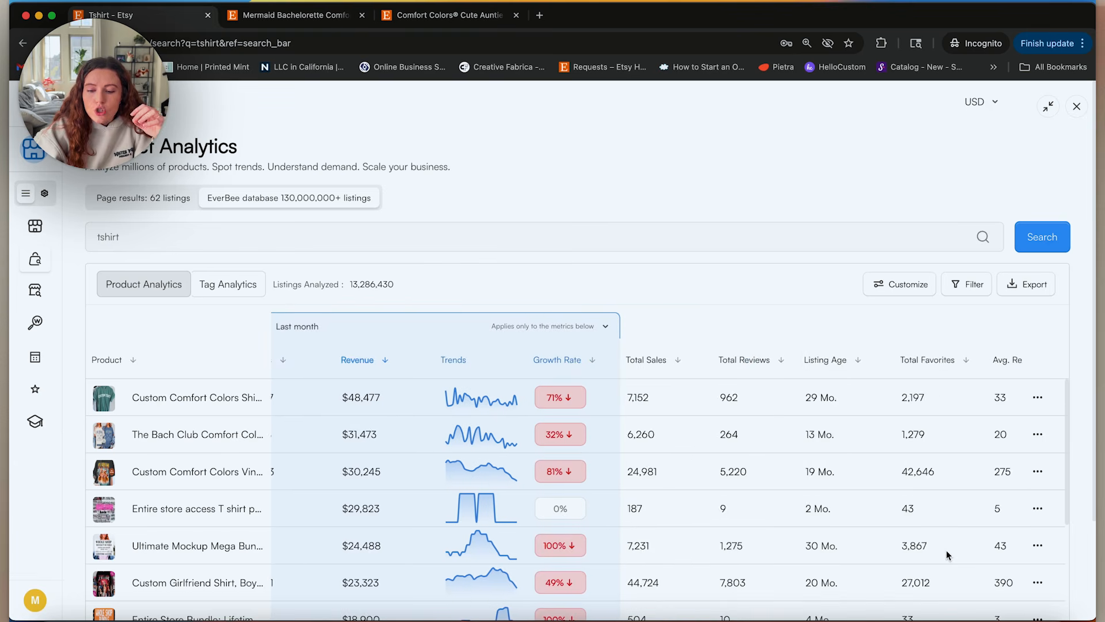
Filter the tshirt product results to a maximum listing age of 4 months.
{"action": "left_click", "coordinate": [967, 290]}
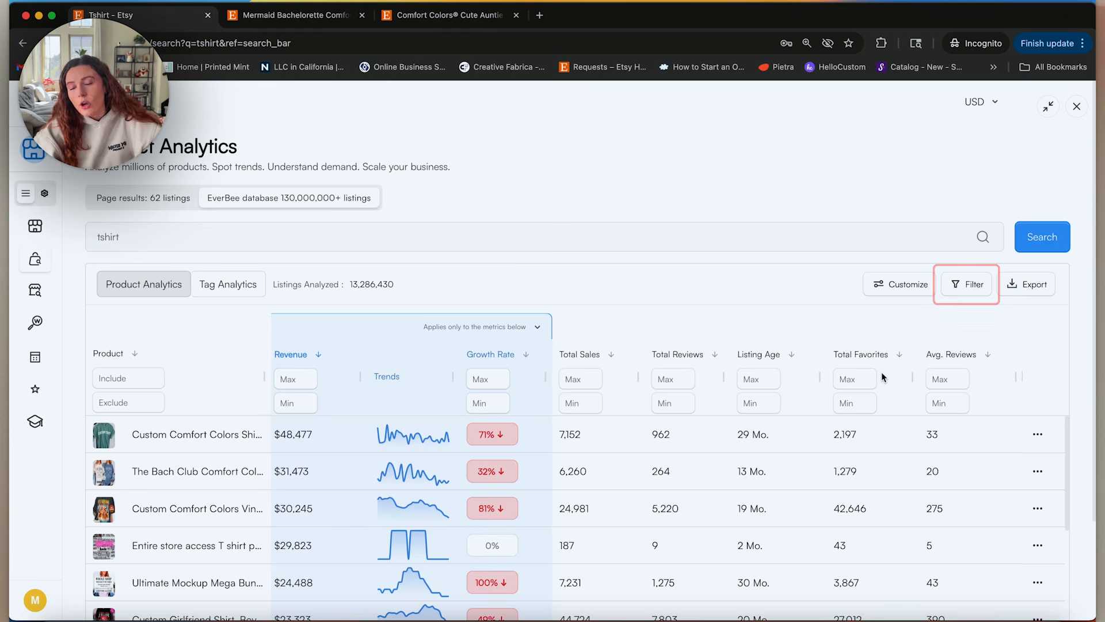
{"action": "left_click", "coordinate": [759, 378]}
{"action": "type", "text": "4"}
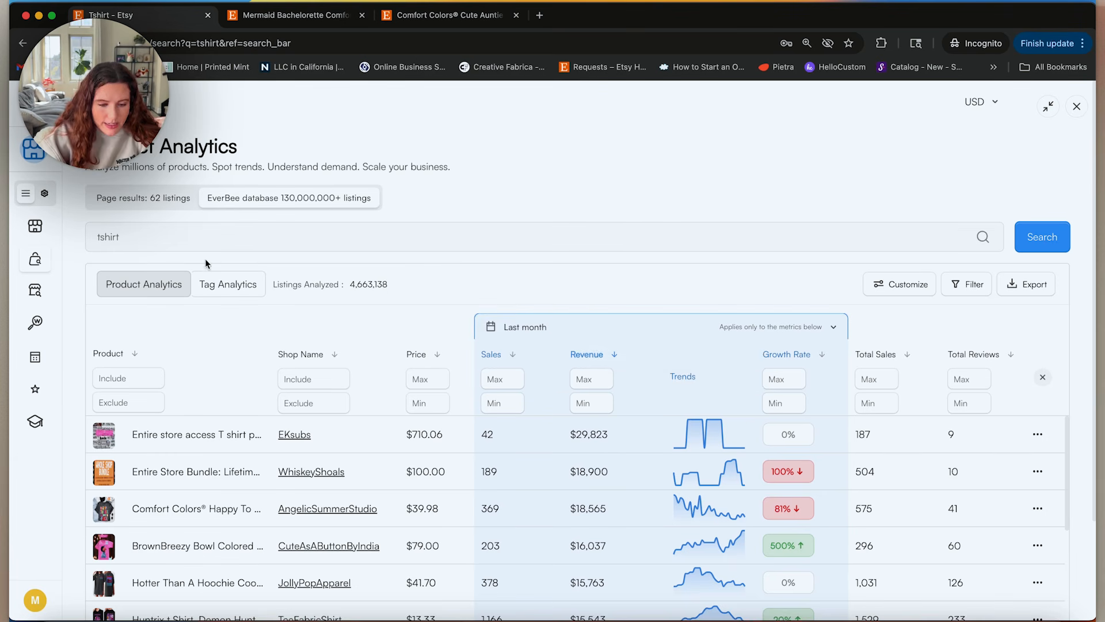
Check the listing details of TeeTrendUSA's Comfort Colors Custom Til Death Shirt and browse the remaining filtered products.
{"action": "scroll", "coordinate": [456, 556], "scroll_direction": "down", "scroll_amount": 3}
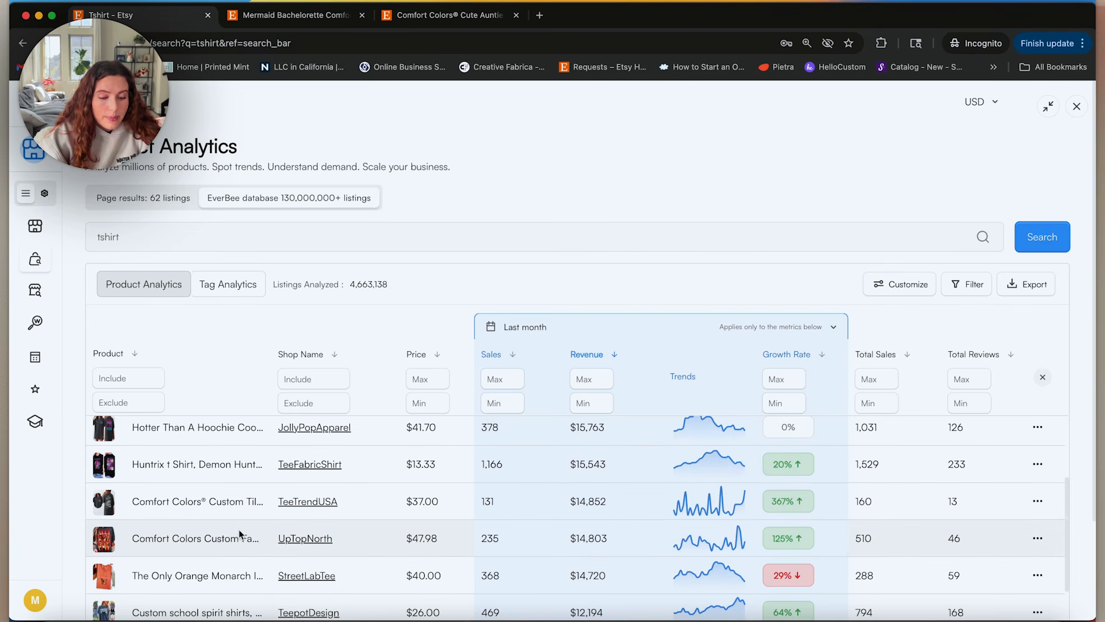
{"action": "left_click", "coordinate": [239, 501]}
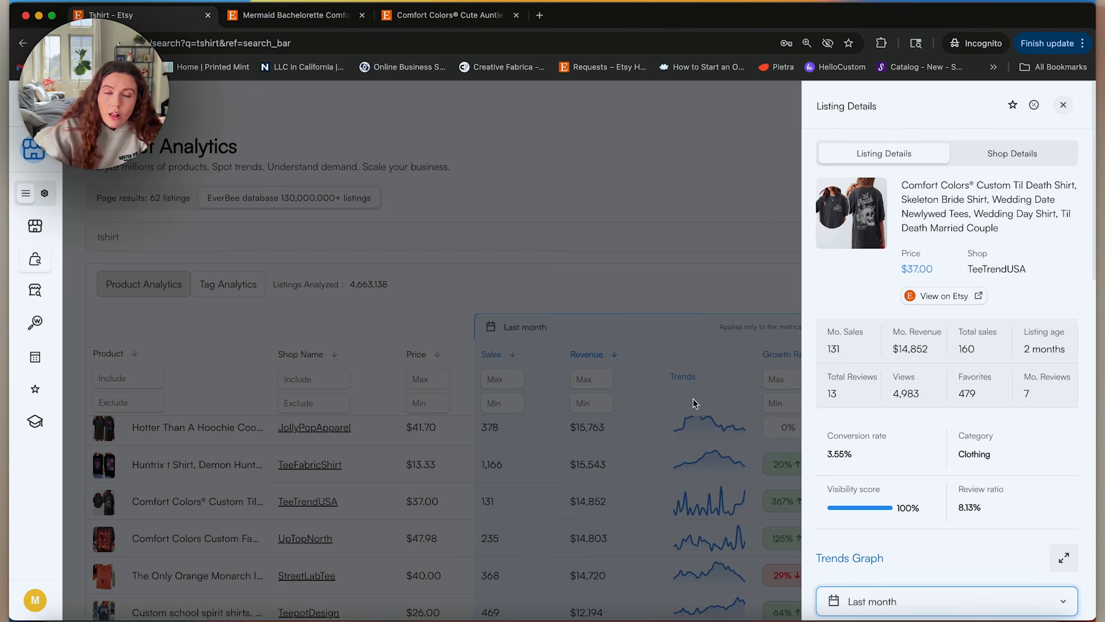
{"action": "left_click", "coordinate": [451, 466]}
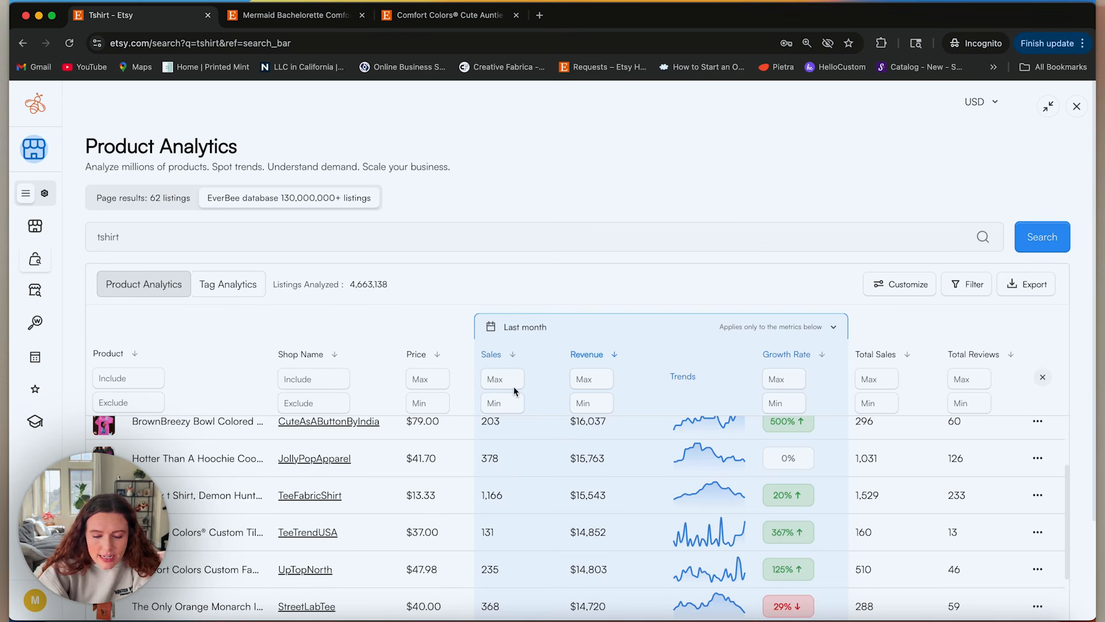
{"action": "scroll", "coordinate": [509, 550], "scroll_direction": "down", "scroll_amount": 10}
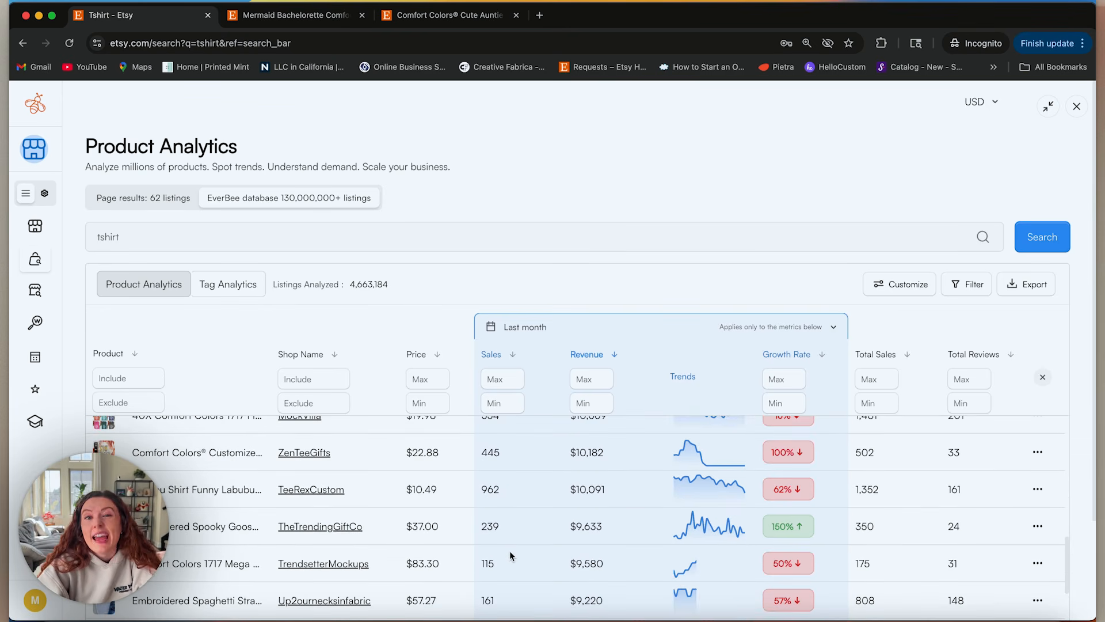
{"action": "scroll", "coordinate": [510, 550], "scroll_direction": "down", "scroll_amount": 3}
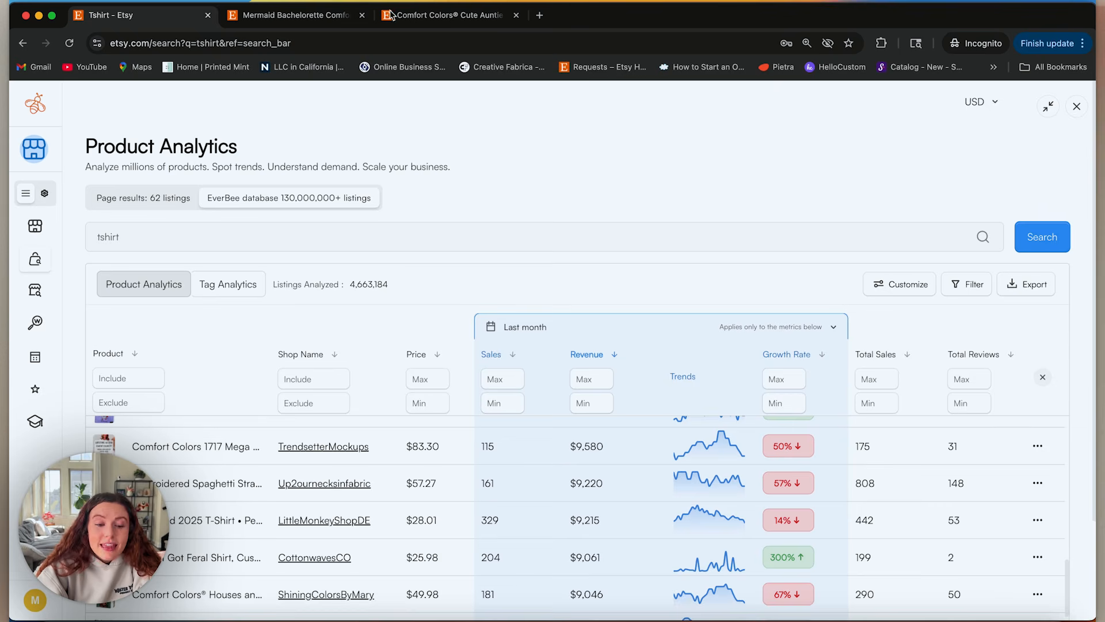
Analyze the Comfort Colors Cute Auntie Shirt listing and examine its sales, views, conversion rate and last-month trends graph.
{"action": "left_click", "coordinate": [317, 16]}
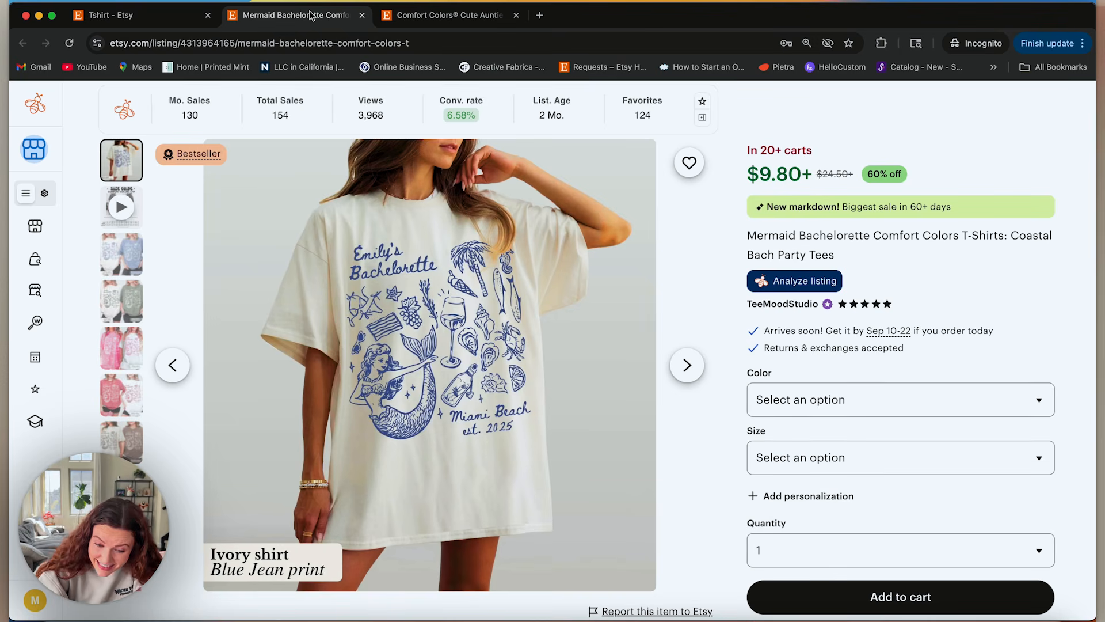
{"action": "left_click", "coordinate": [447, 17]}
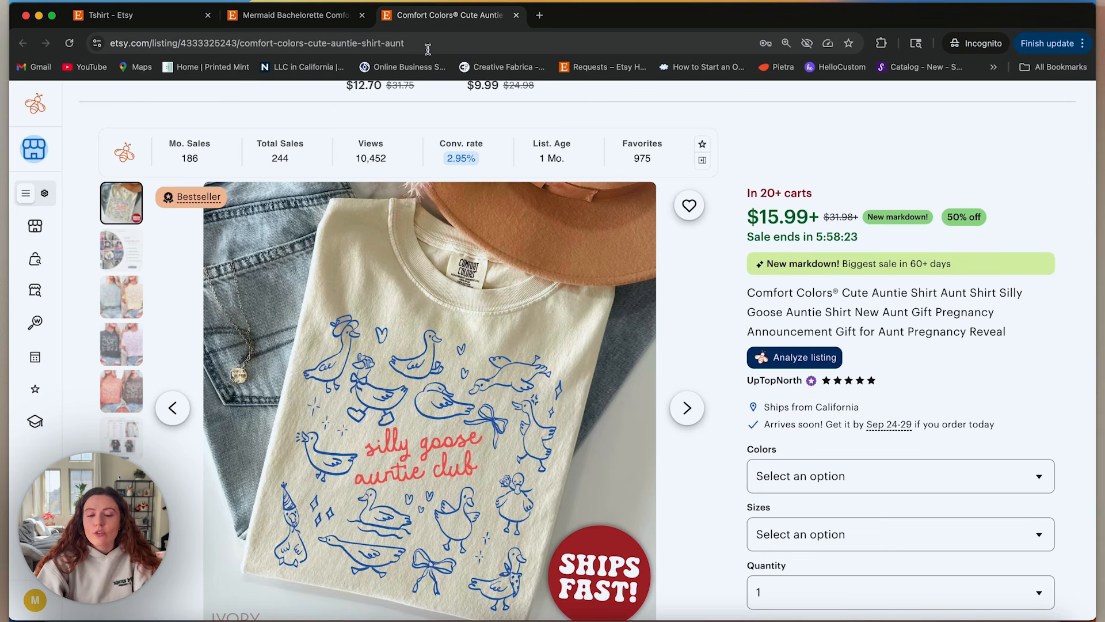
{"action": "left_click", "coordinate": [789, 367]}
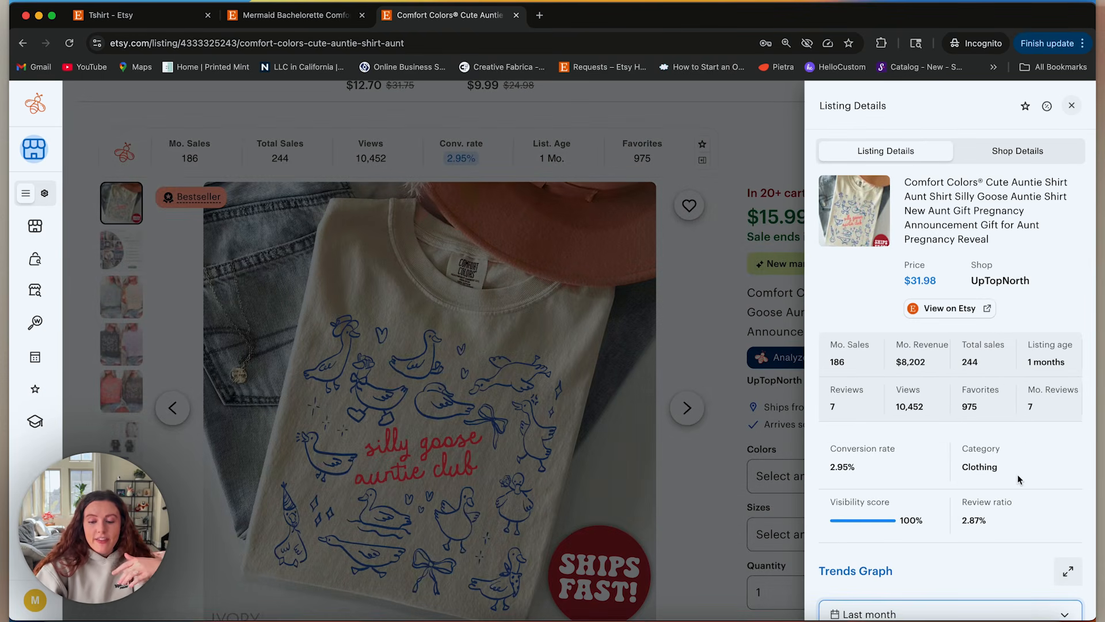
{"action": "scroll", "coordinate": [1019, 479], "scroll_direction": "down", "scroll_amount": 6}
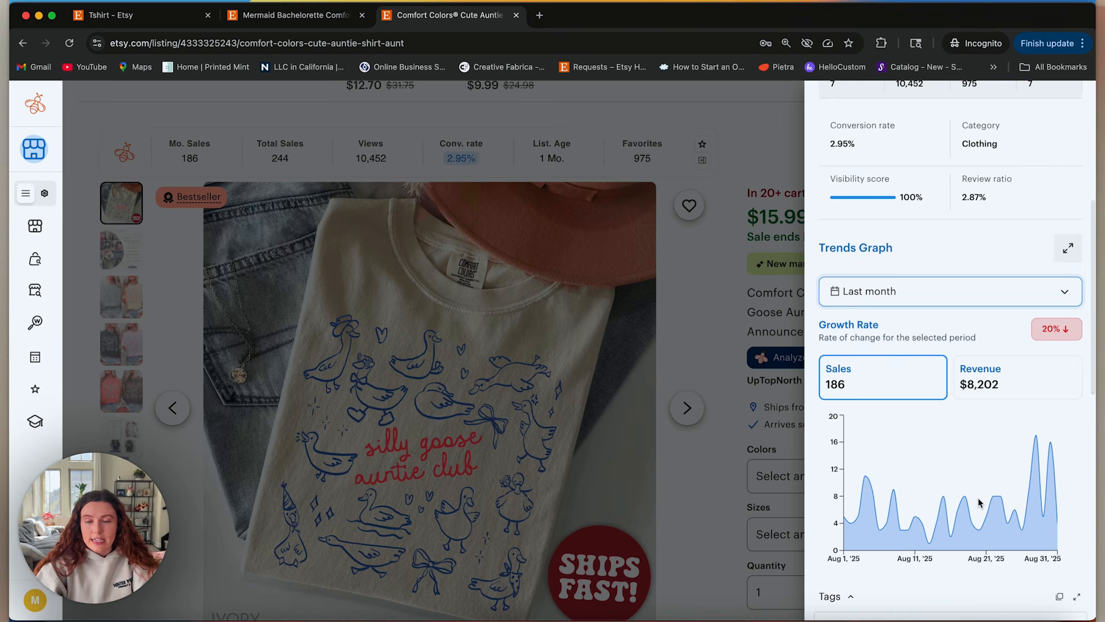
{"action": "scroll", "coordinate": [966, 433], "scroll_direction": "up", "scroll_amount": 5}
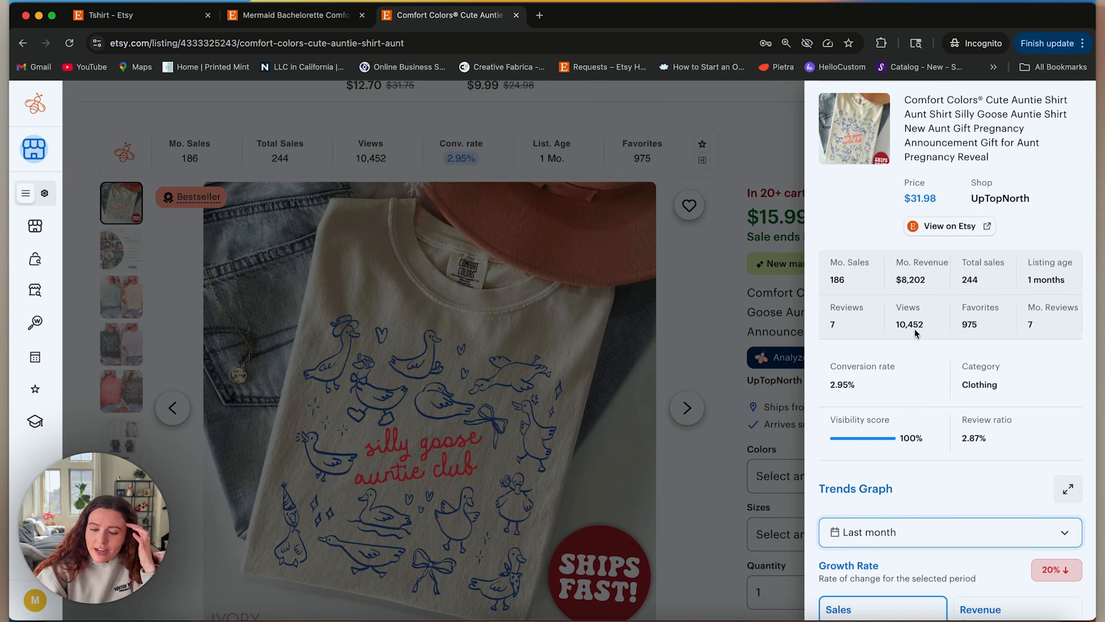
{"action": "scroll", "coordinate": [915, 332], "scroll_direction": "down", "scroll_amount": 1}
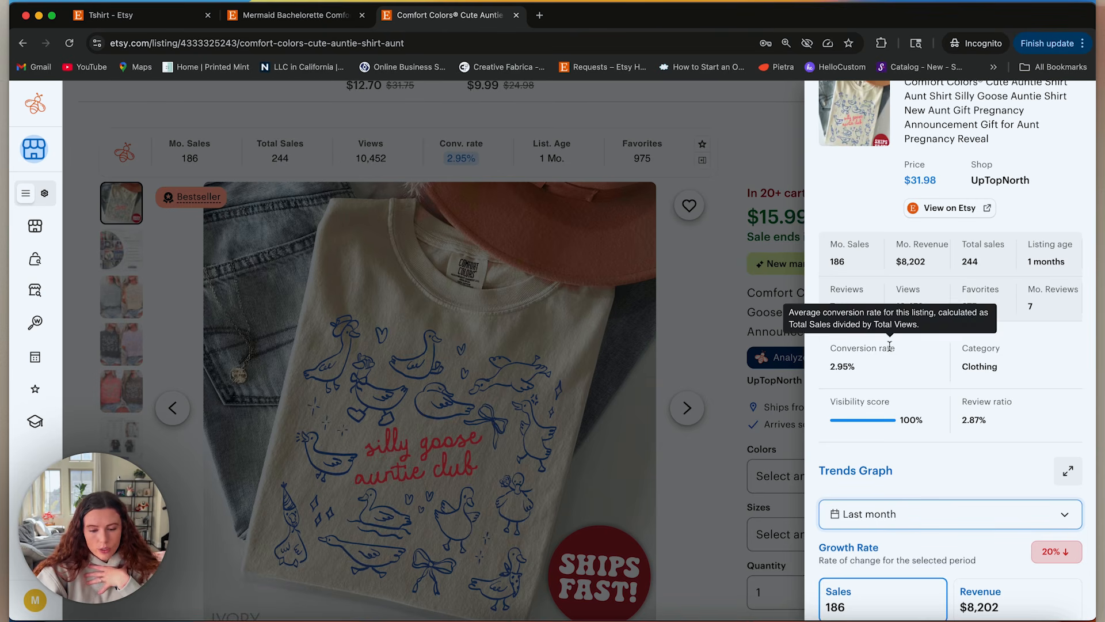
{"action": "scroll", "coordinate": [890, 349], "scroll_direction": "up", "scroll_amount": 3}
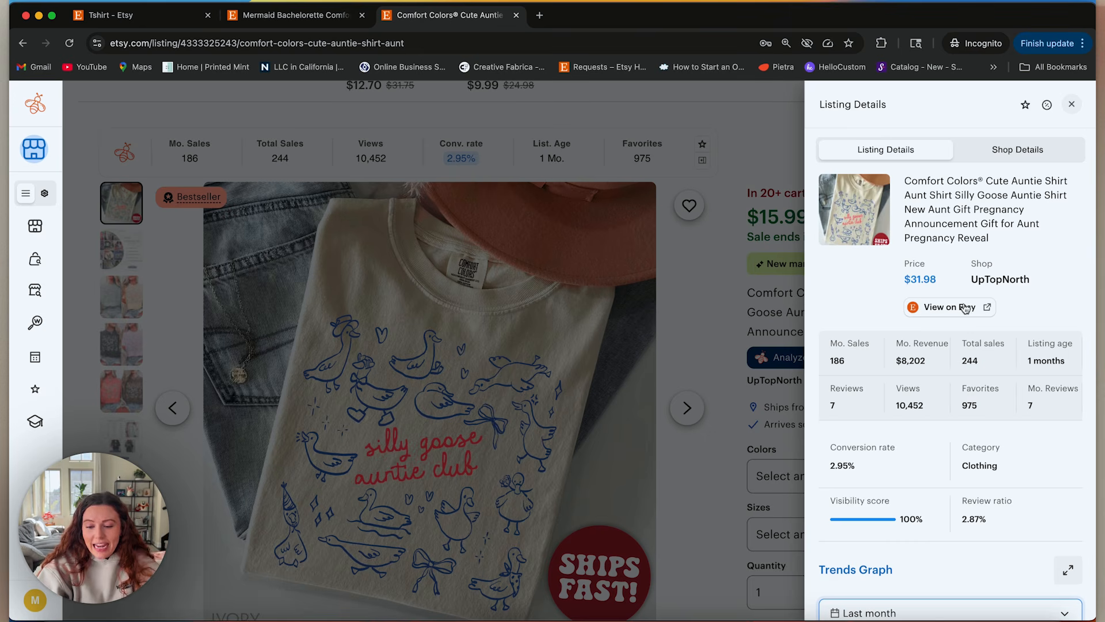
{"action": "left_click", "coordinate": [1072, 105]}
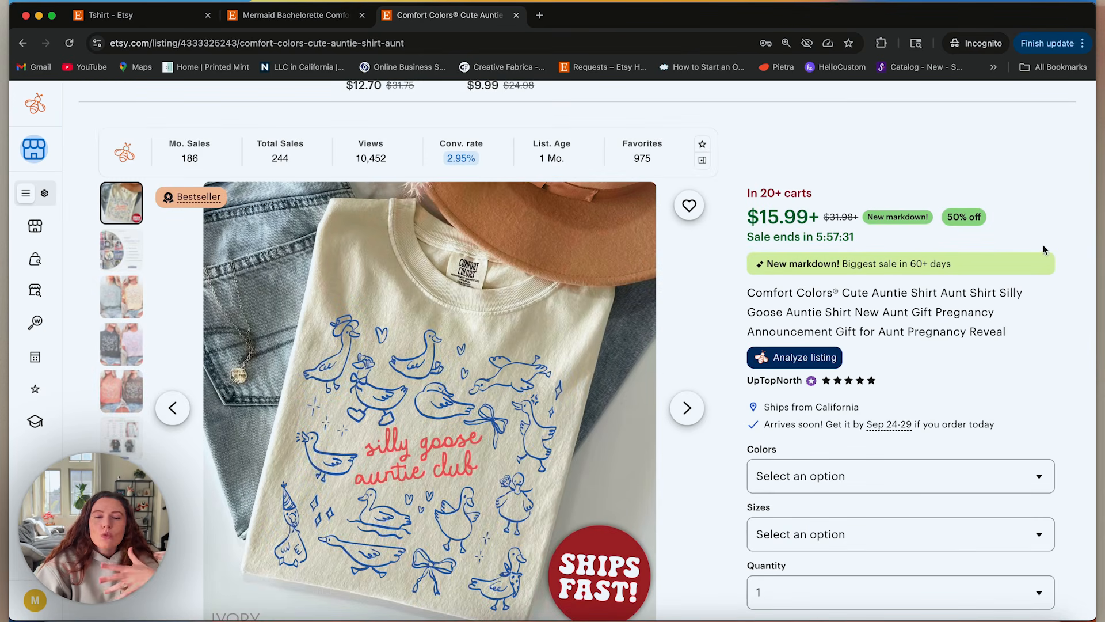
{"action": "scroll", "coordinate": [647, 419], "scroll_direction": "down", "scroll_amount": 2}
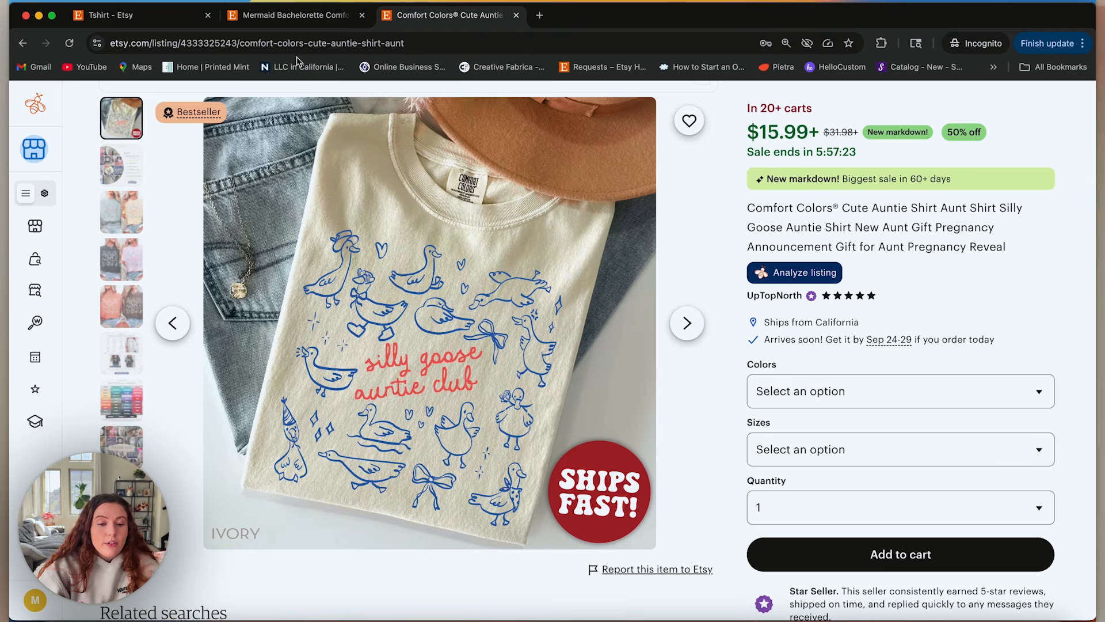
Analyze the Mermaid Bachelorette Comfort Colors listing, examining its sales figures, conversion rate, growth trend and shirt design.
{"action": "left_click", "coordinate": [298, 19]}
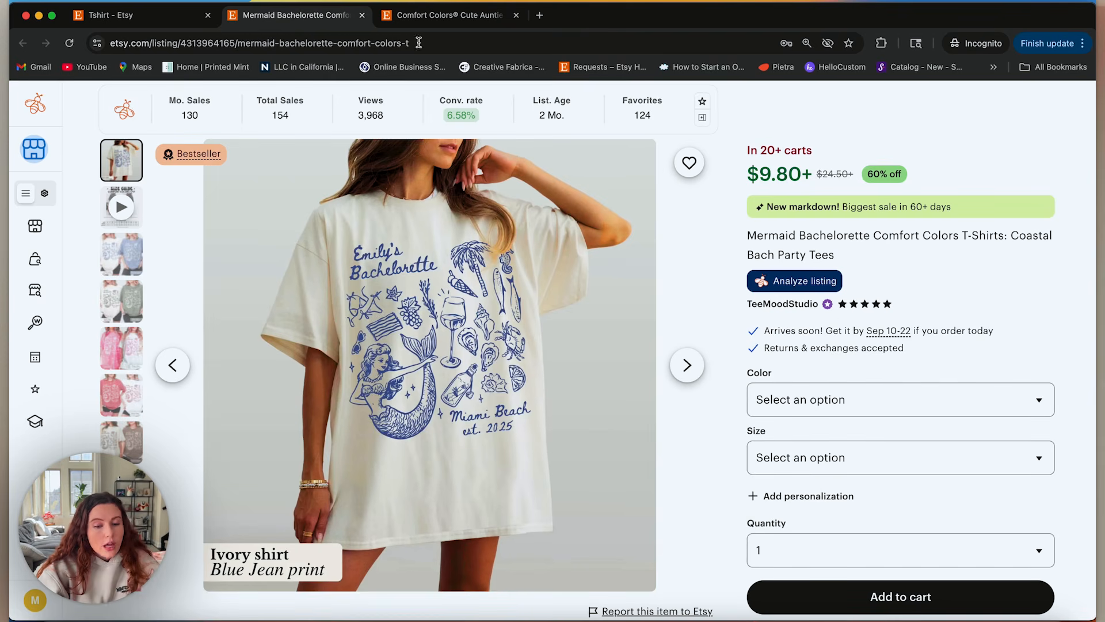
{"action": "left_click", "coordinate": [817, 284]}
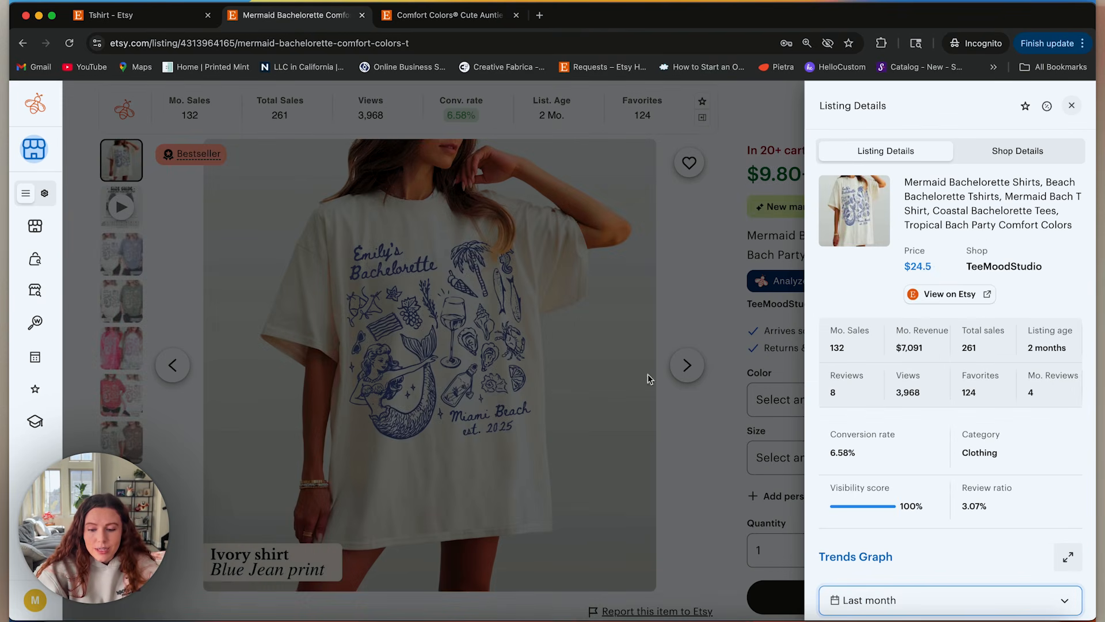
{"action": "scroll", "coordinate": [961, 501], "scroll_direction": "down", "scroll_amount": 1}
{"action": "scroll", "coordinate": [960, 501], "scroll_direction": "down", "scroll_amount": 7}
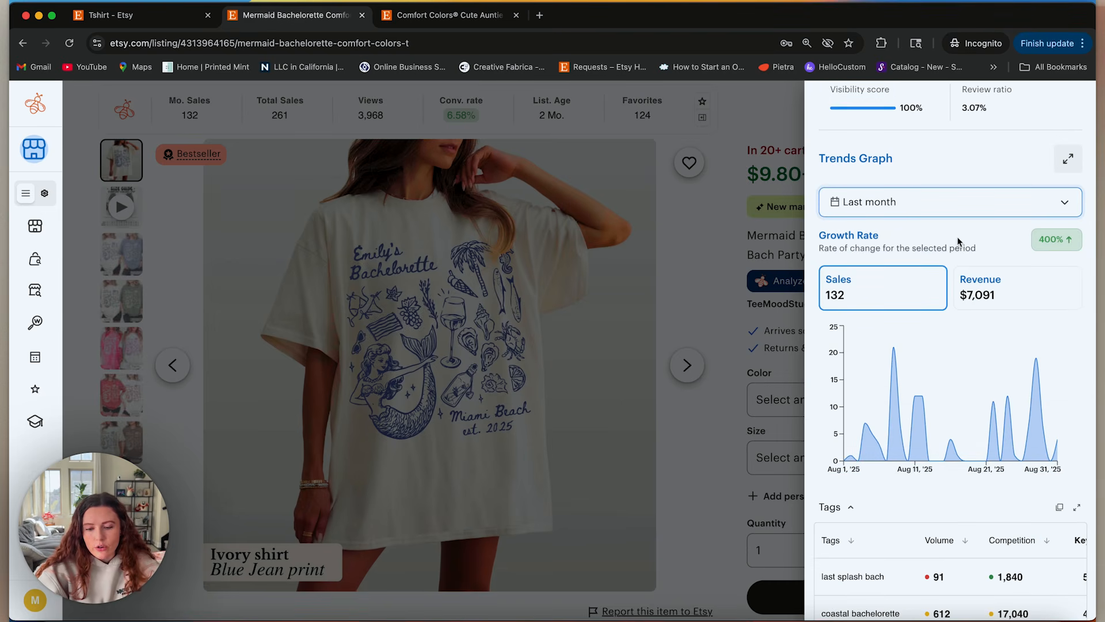
{"action": "scroll", "coordinate": [958, 238], "scroll_direction": "up", "scroll_amount": 5}
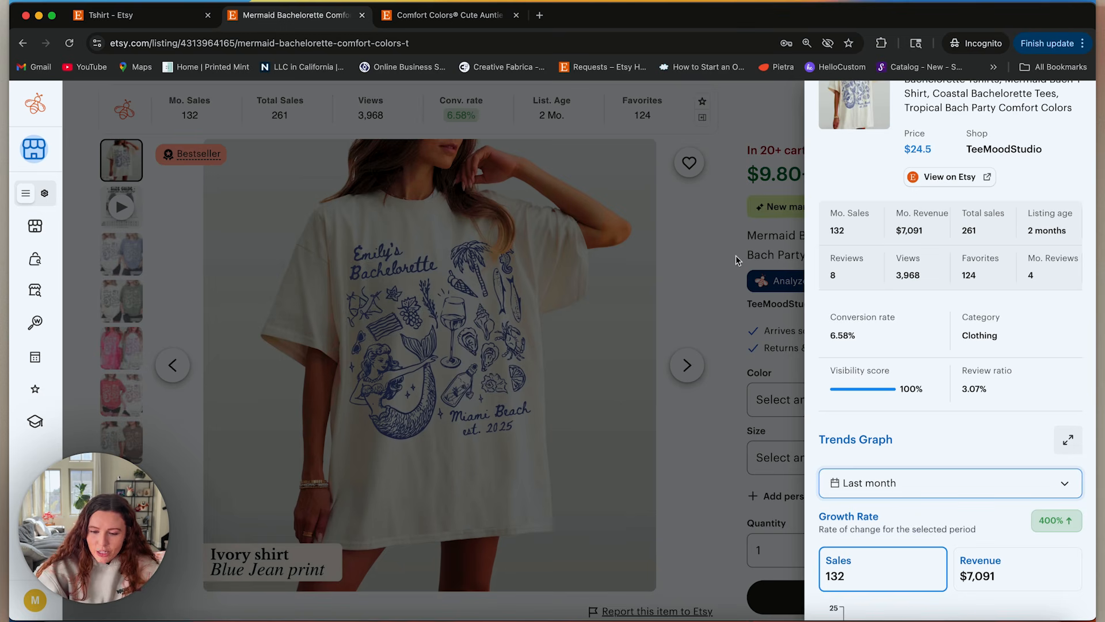
{"action": "scroll", "coordinate": [722, 278], "scroll_direction": "up", "scroll_amount": 4}
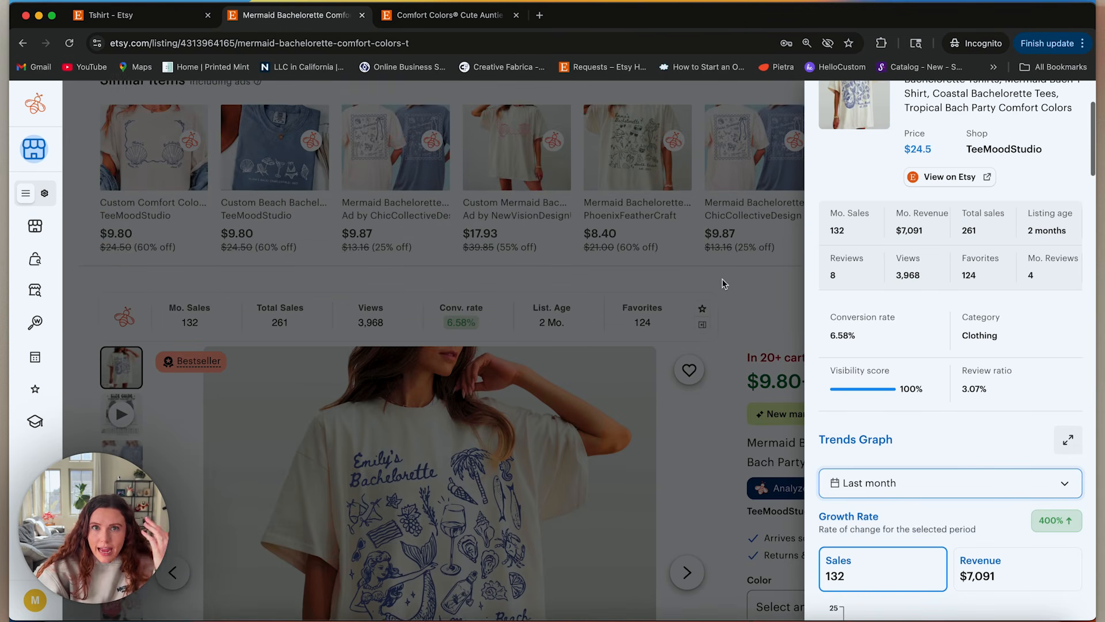
{"action": "scroll", "coordinate": [921, 219], "scroll_direction": "up", "scroll_amount": 2}
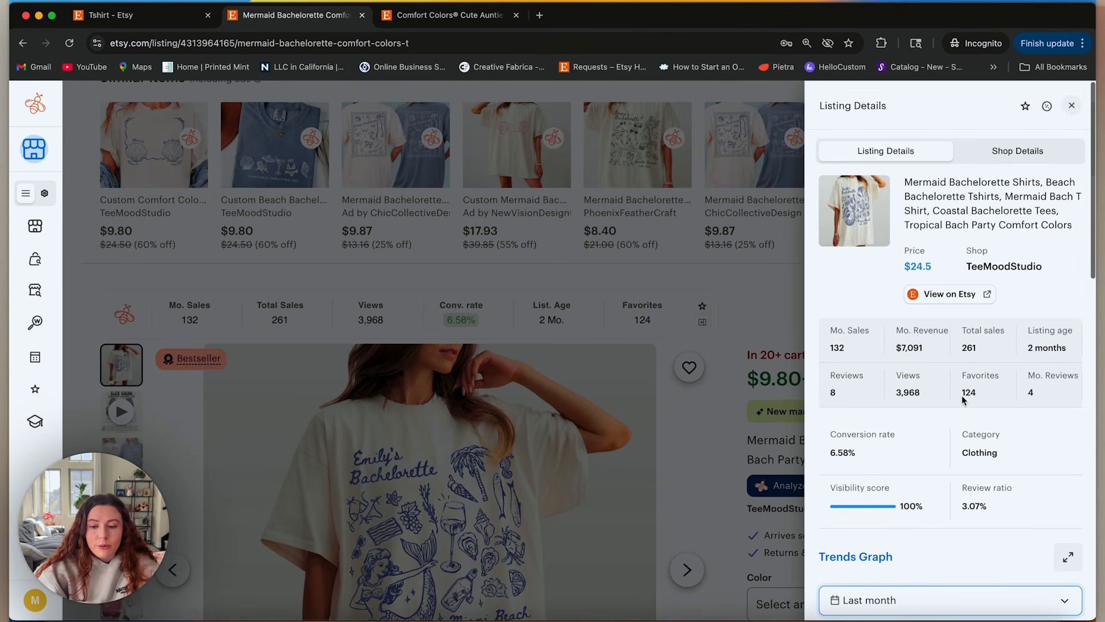
{"action": "left_click", "coordinate": [1075, 106]}
{"action": "scroll", "coordinate": [620, 472], "scroll_direction": "down", "scroll_amount": 3}
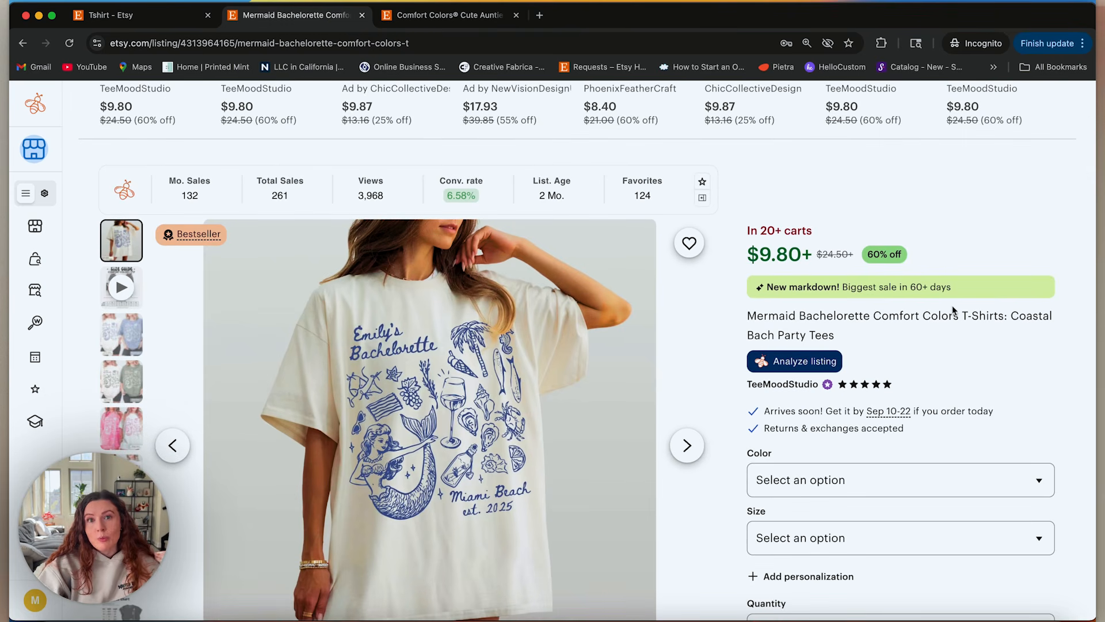
{"action": "scroll", "coordinate": [568, 365], "scroll_direction": "down", "scroll_amount": 2}
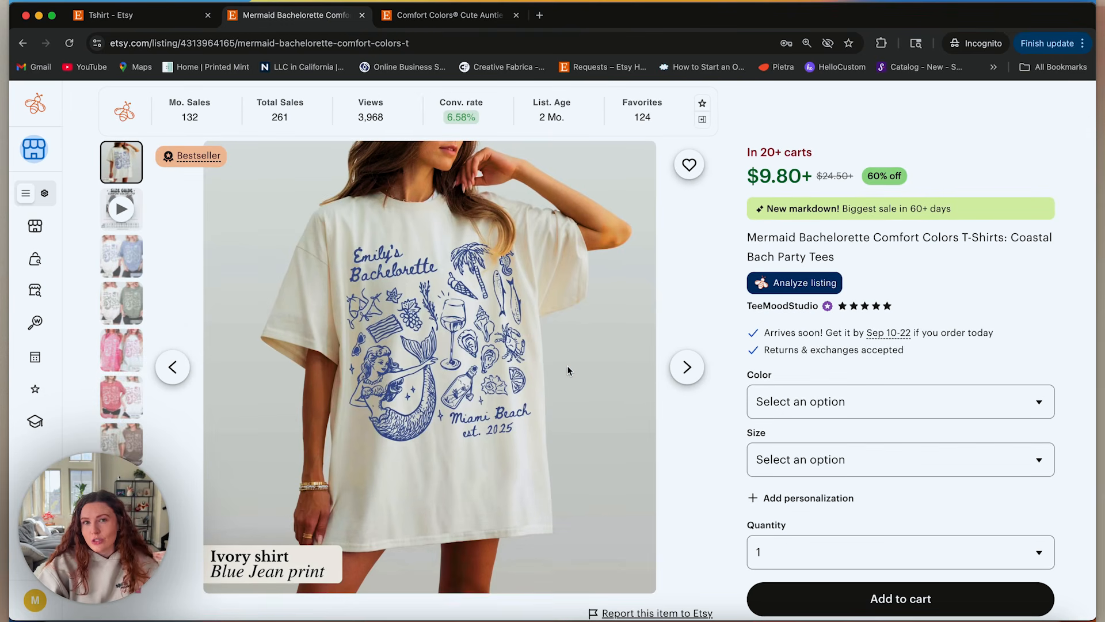
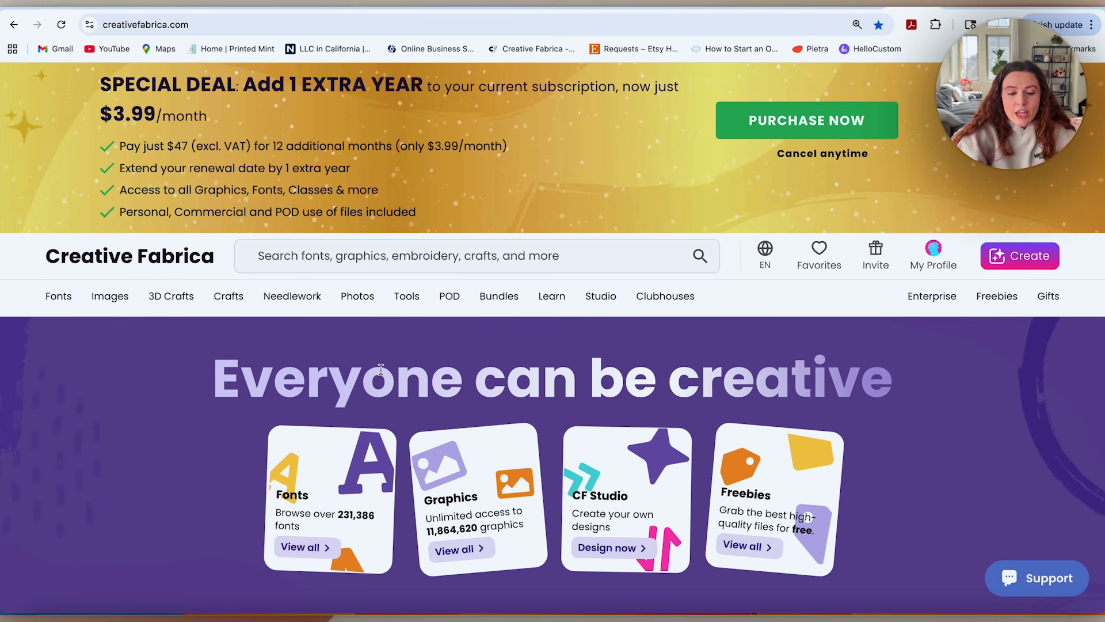
Search Creative Fabrica for "doodle" and browse the resulting illustrations and clipart.
{"action": "scroll", "coordinate": [380, 369], "scroll_direction": "down", "scroll_amount": 15}
{"action": "scroll", "coordinate": [448, 416], "scroll_direction": "up", "scroll_amount": 15}
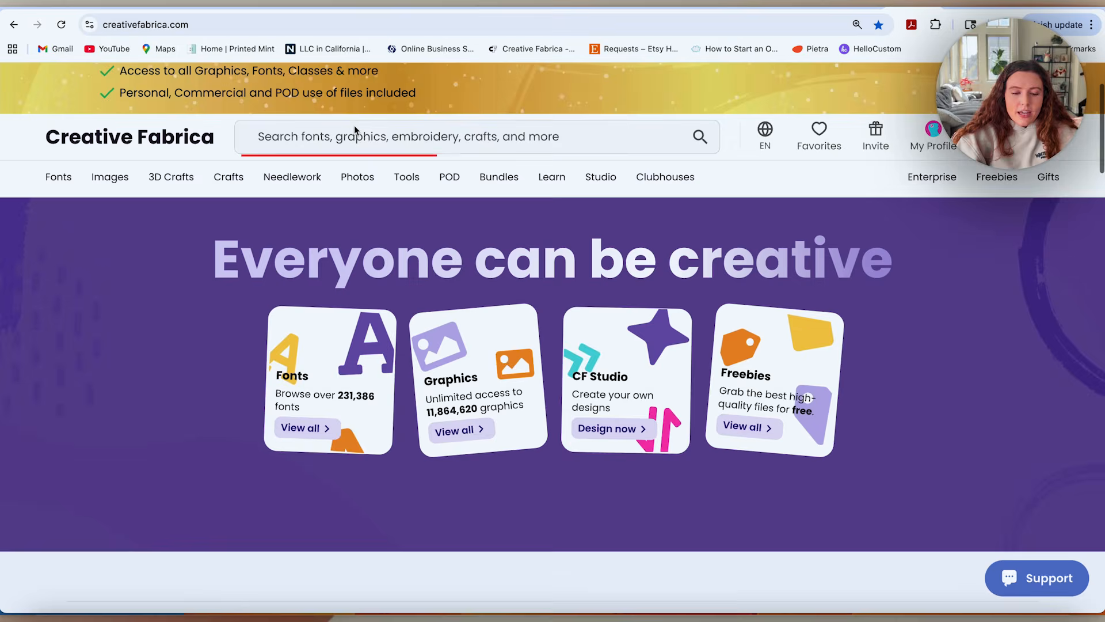
{"action": "left_click", "coordinate": [356, 132]}
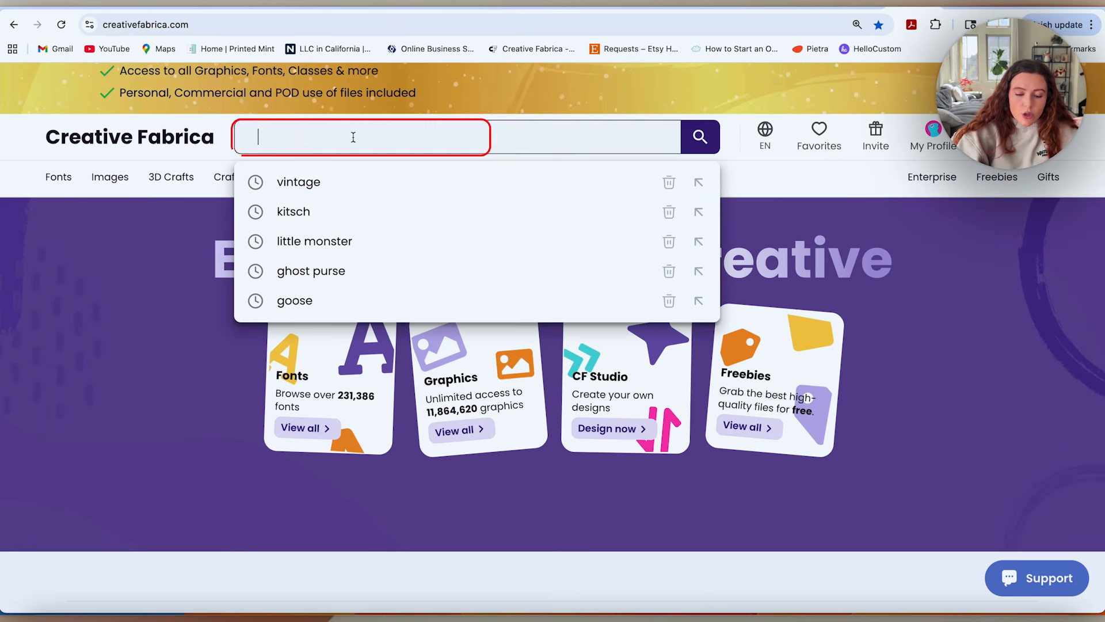
{"action": "type", "text": "doodle"}
{"action": "key", "text": "Return"}
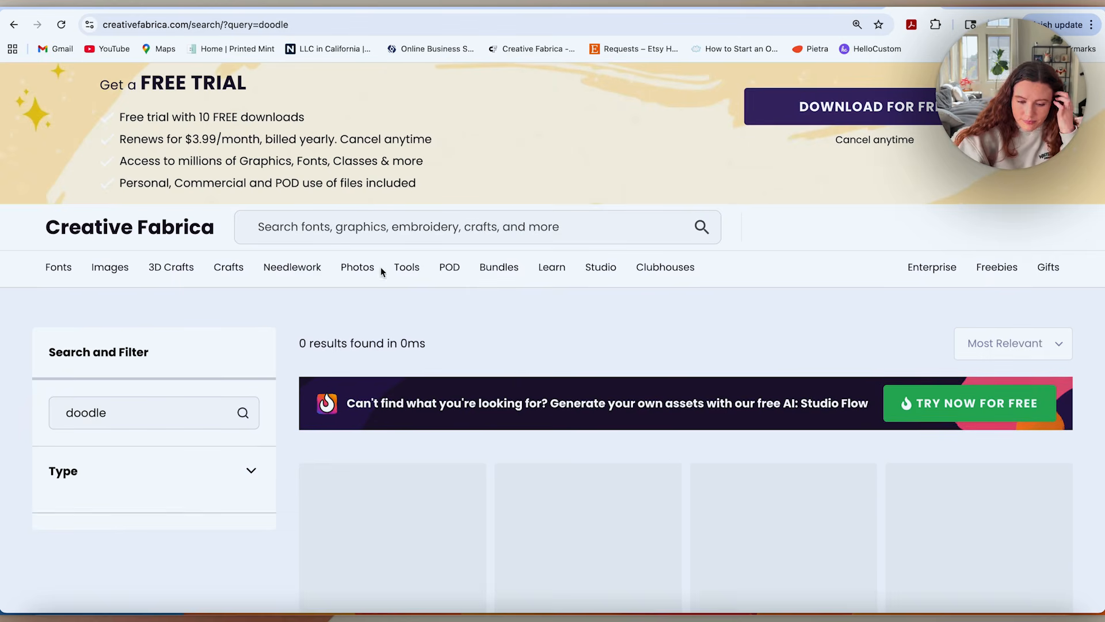
{"action": "scroll", "coordinate": [516, 382], "scroll_direction": "down", "scroll_amount": 4}
{"action": "scroll", "coordinate": [515, 382], "scroll_direction": "down", "scroll_amount": 2}
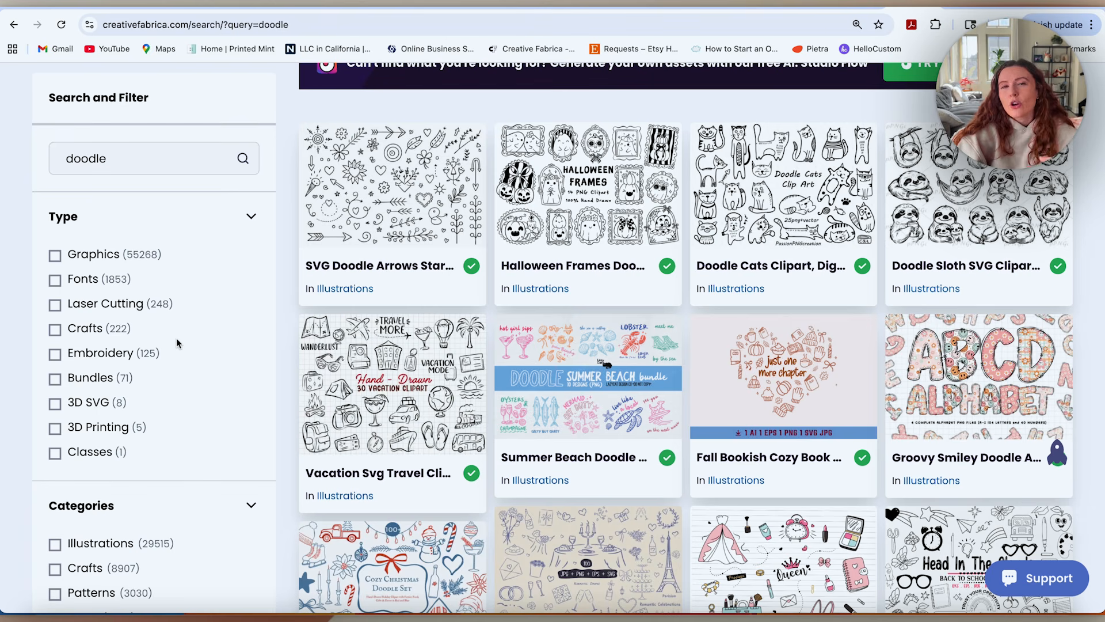
{"action": "scroll", "coordinate": [722, 461], "scroll_direction": "down", "scroll_amount": 3}
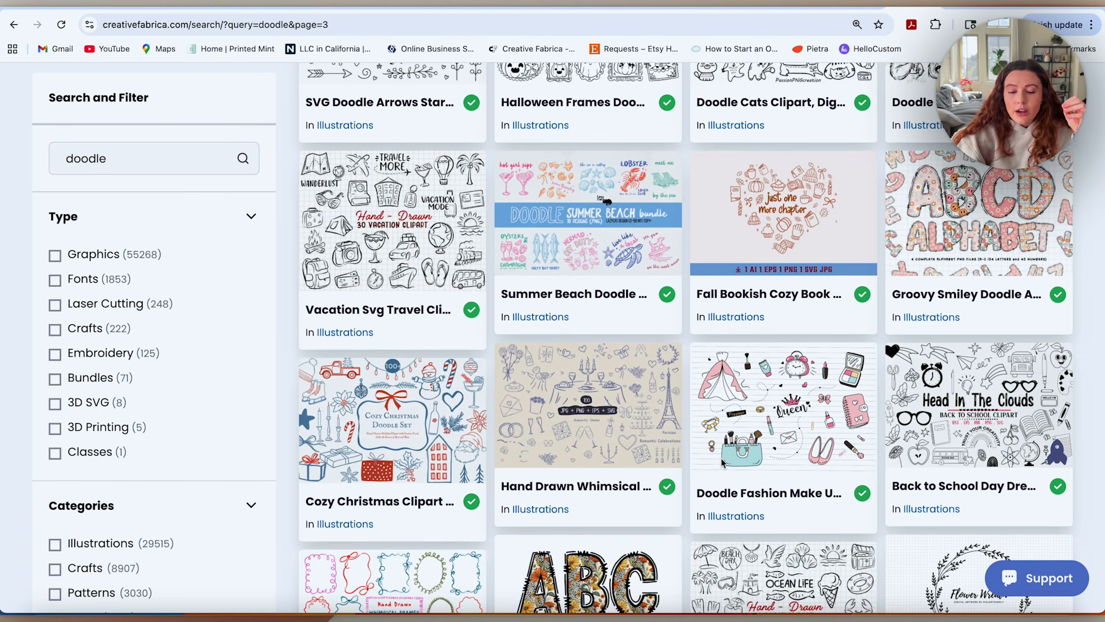
{"action": "scroll", "coordinate": [724, 463], "scroll_direction": "up", "scroll_amount": 1}
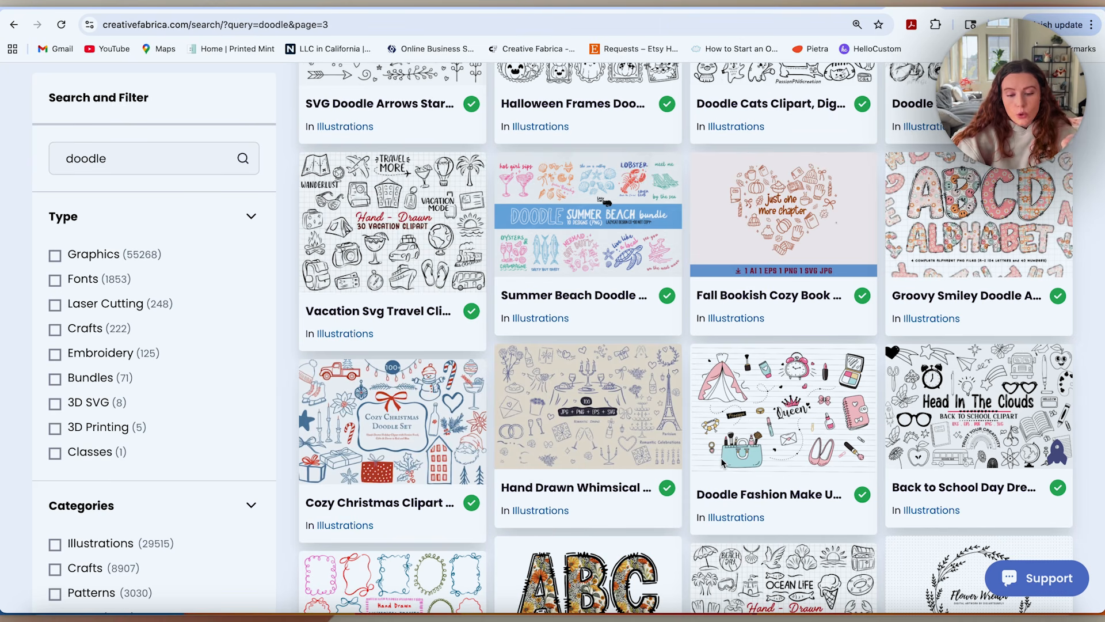
Open the Summer Beach Doodle PNG Bundle, examine its oysters and champagne and seashell previews, and return to the doodle results.
{"action": "left_click", "coordinate": [578, 220]}
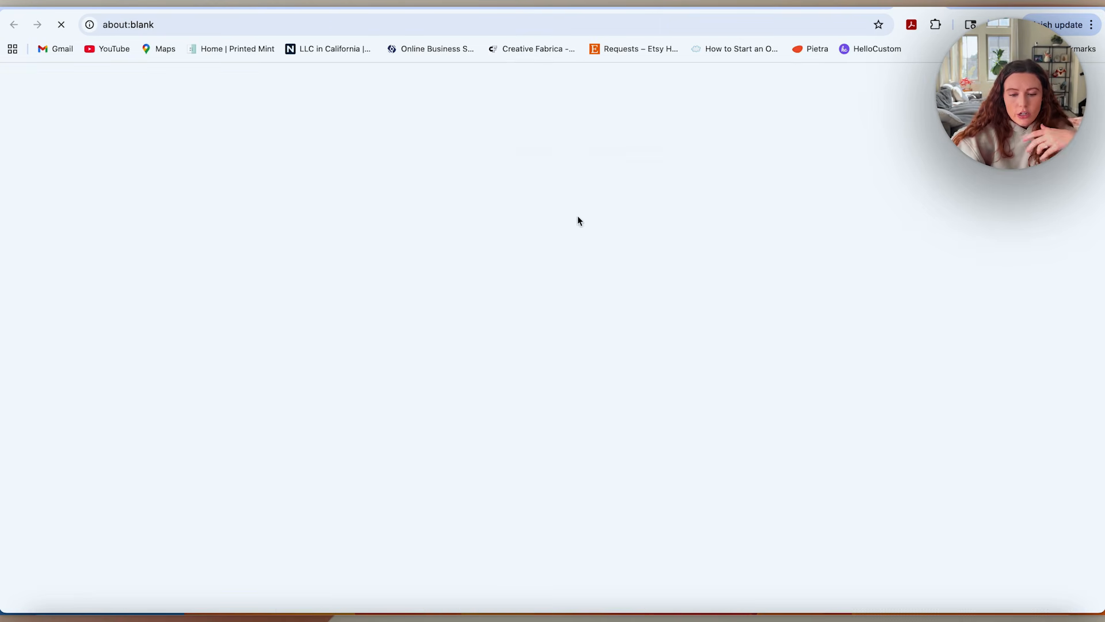
{"action": "scroll", "coordinate": [610, 403], "scroll_direction": "down", "scroll_amount": 4}
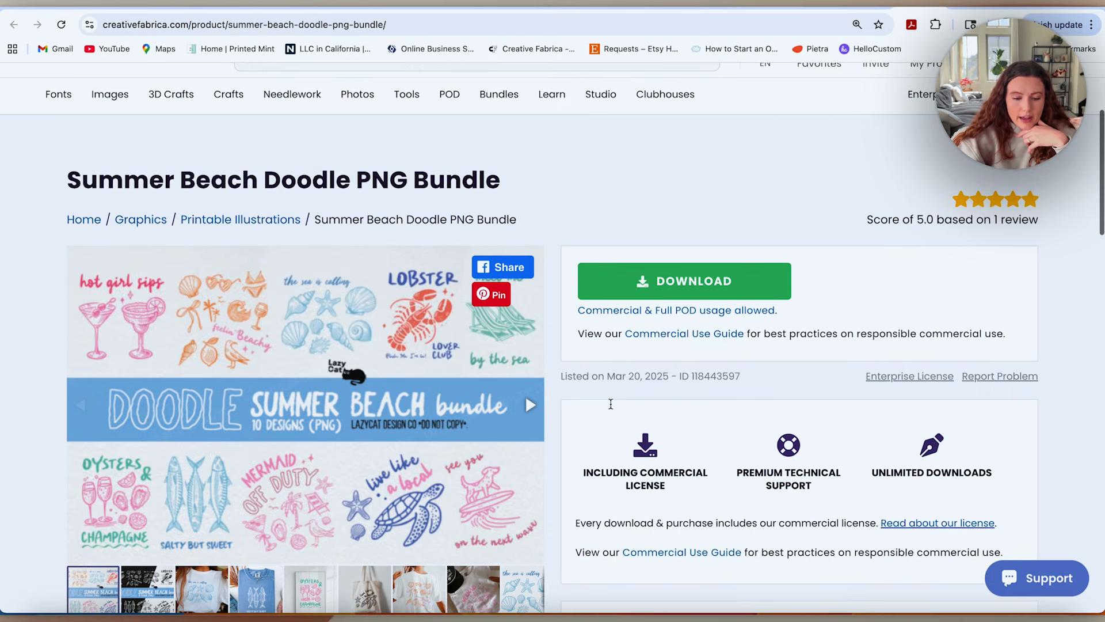
{"action": "scroll", "coordinate": [610, 403], "scroll_direction": "down", "scroll_amount": 4}
{"action": "scroll", "coordinate": [610, 403], "scroll_direction": "up", "scroll_amount": 3}
{"action": "scroll", "coordinate": [525, 316], "scroll_direction": "down", "scroll_amount": 2}
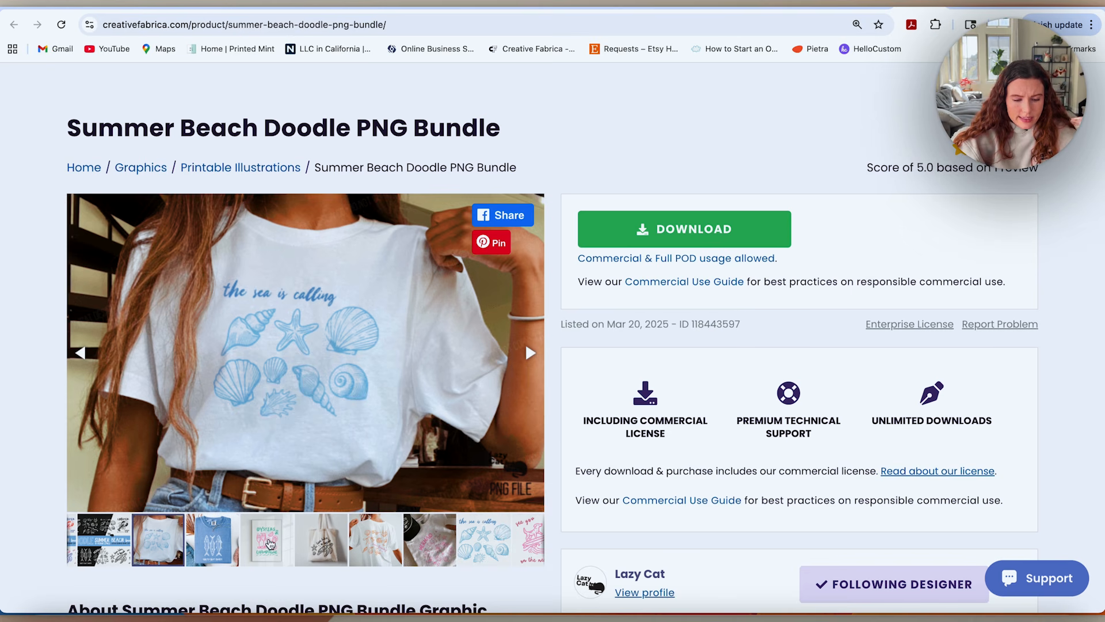
{"action": "left_click", "coordinate": [280, 548]}
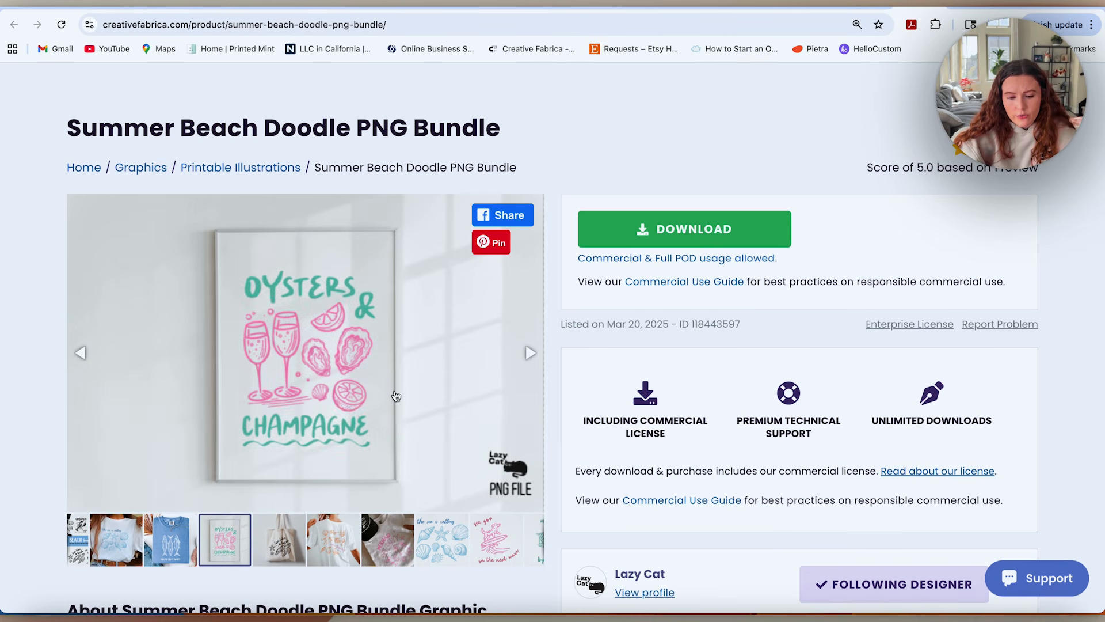
{"action": "left_click", "coordinate": [444, 546]}
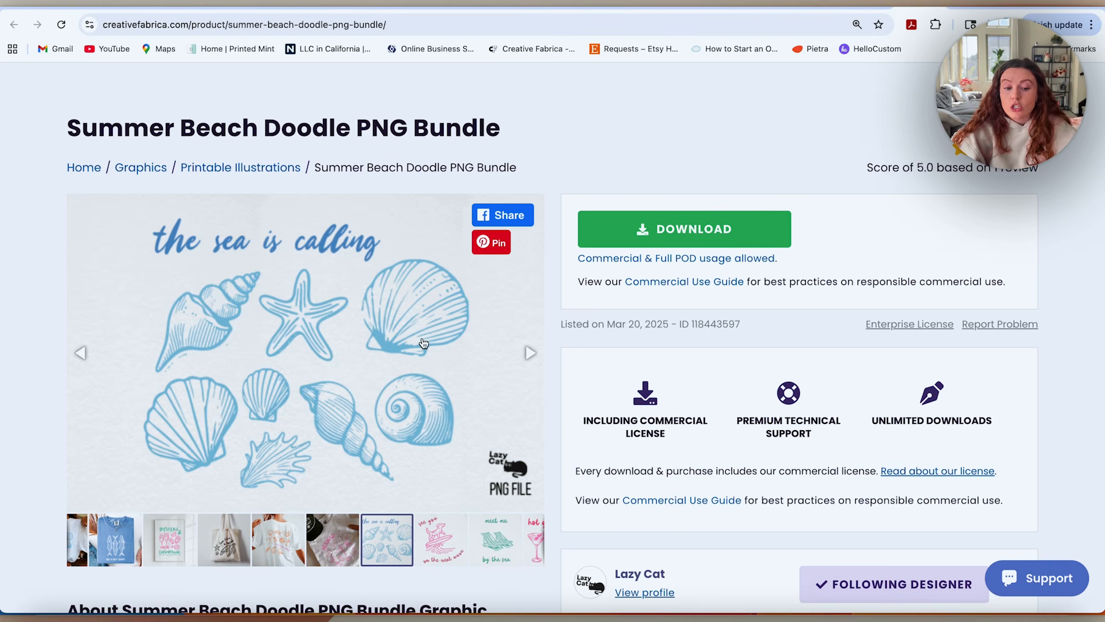
{"action": "left_click", "coordinate": [873, 7]}
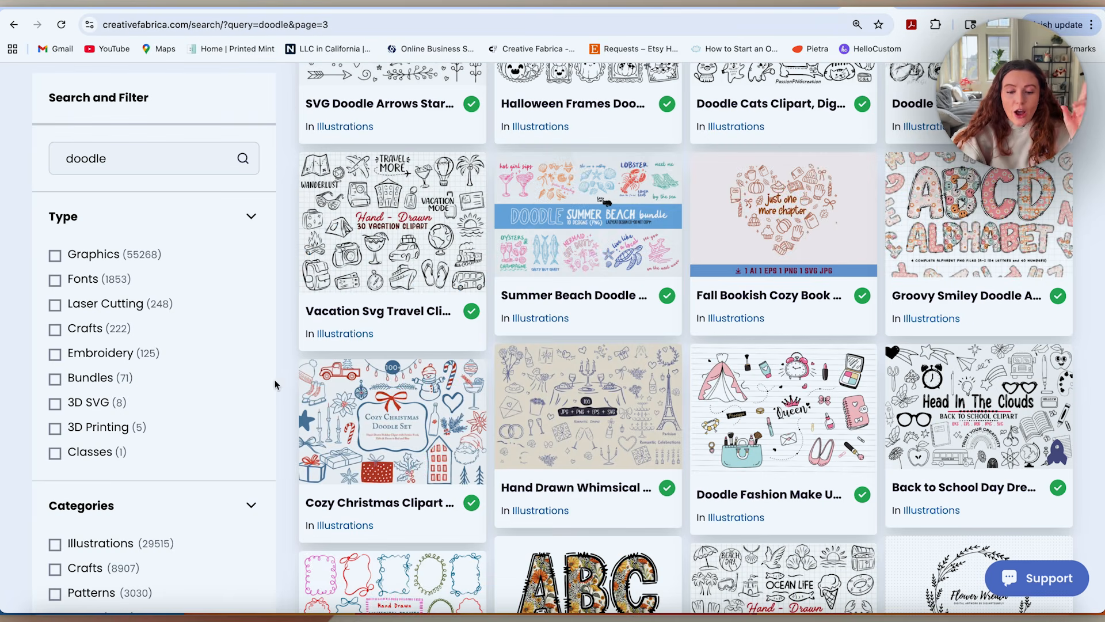
Examine the Hand Drawn Whimsical Wedding Doodle SVG product page and return to the doodle results.
{"action": "left_click", "coordinate": [554, 424]}
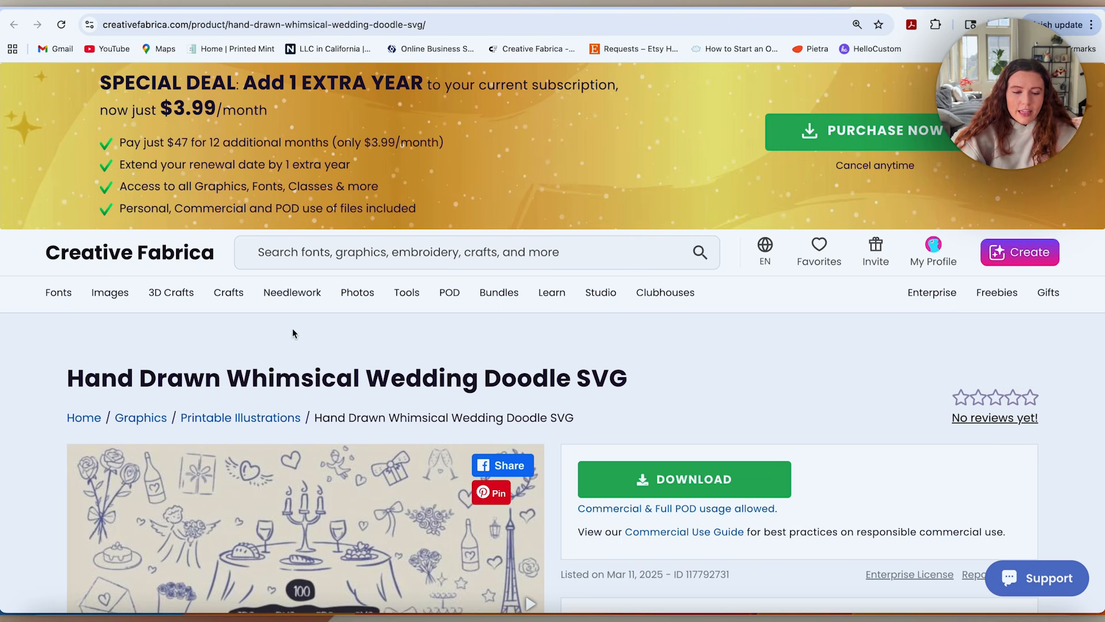
{"action": "scroll", "coordinate": [582, 469], "scroll_direction": "down", "scroll_amount": 3}
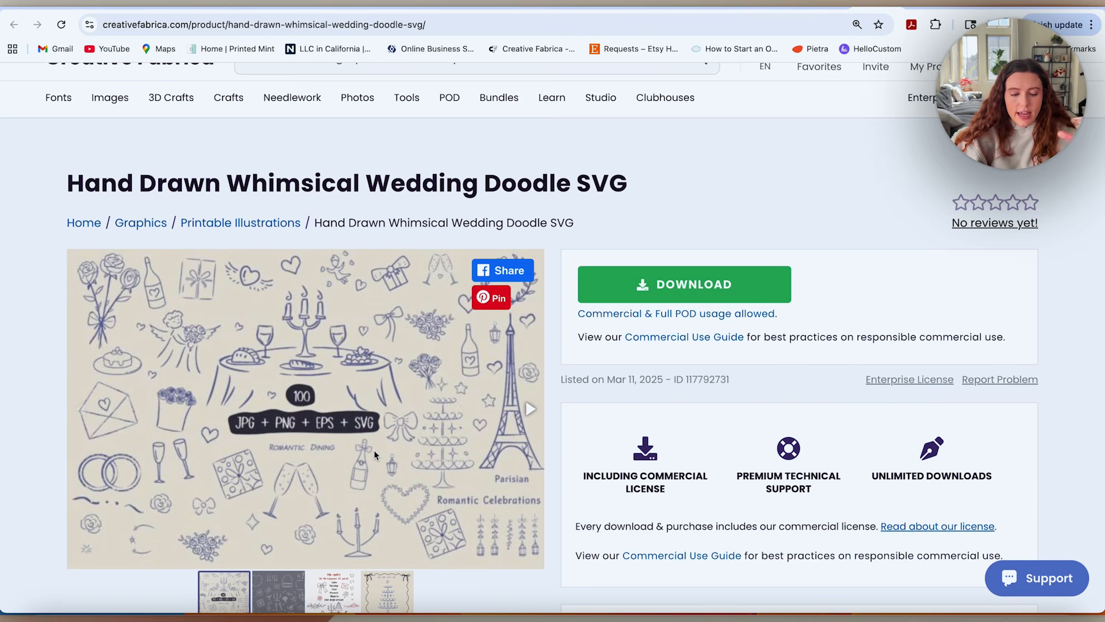
{"action": "scroll", "coordinate": [374, 450], "scroll_direction": "down", "scroll_amount": 2}
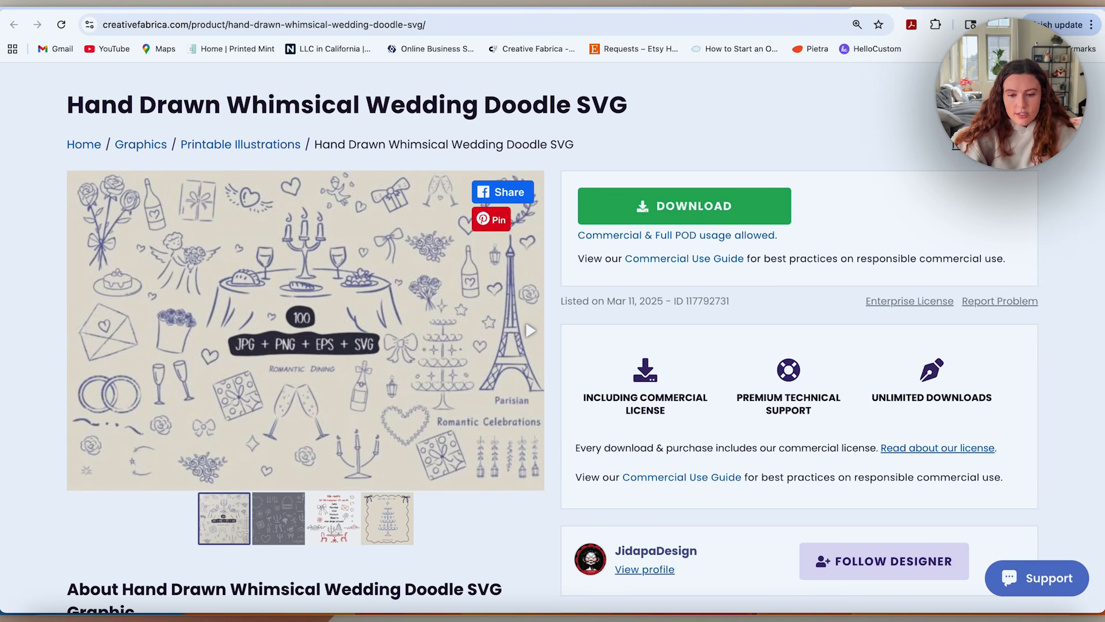
{"action": "left_click", "coordinate": [827, 5]}
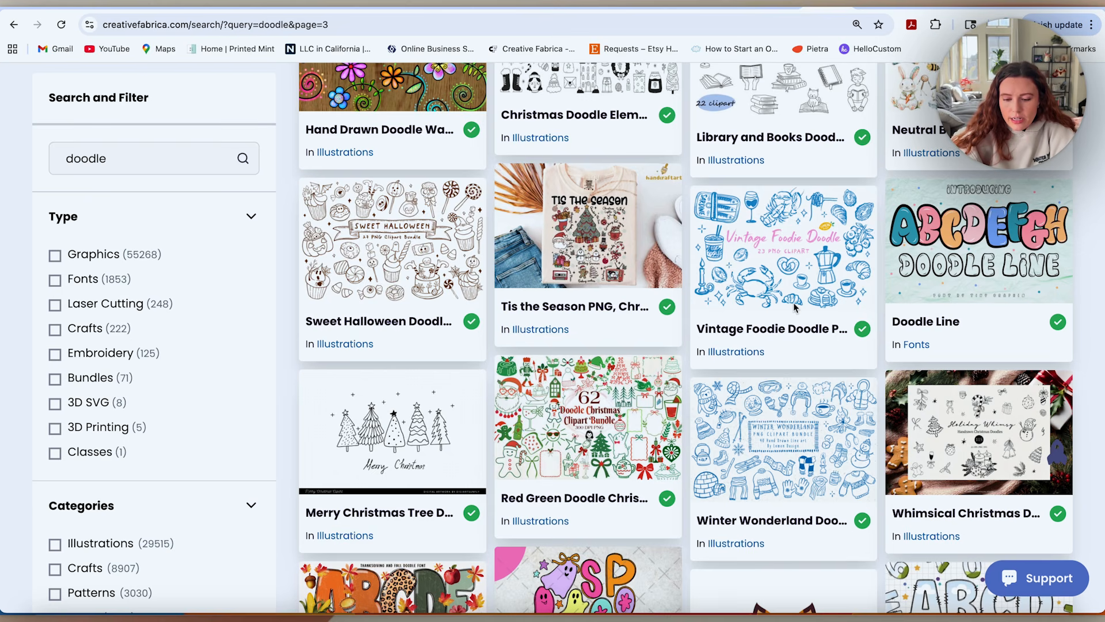
Browse further doodle results and open the Coquette Nurse SVG, Nursing Doodle Icons product page.
{"action": "scroll", "coordinate": [796, 308], "scroll_direction": "down", "scroll_amount": 1}
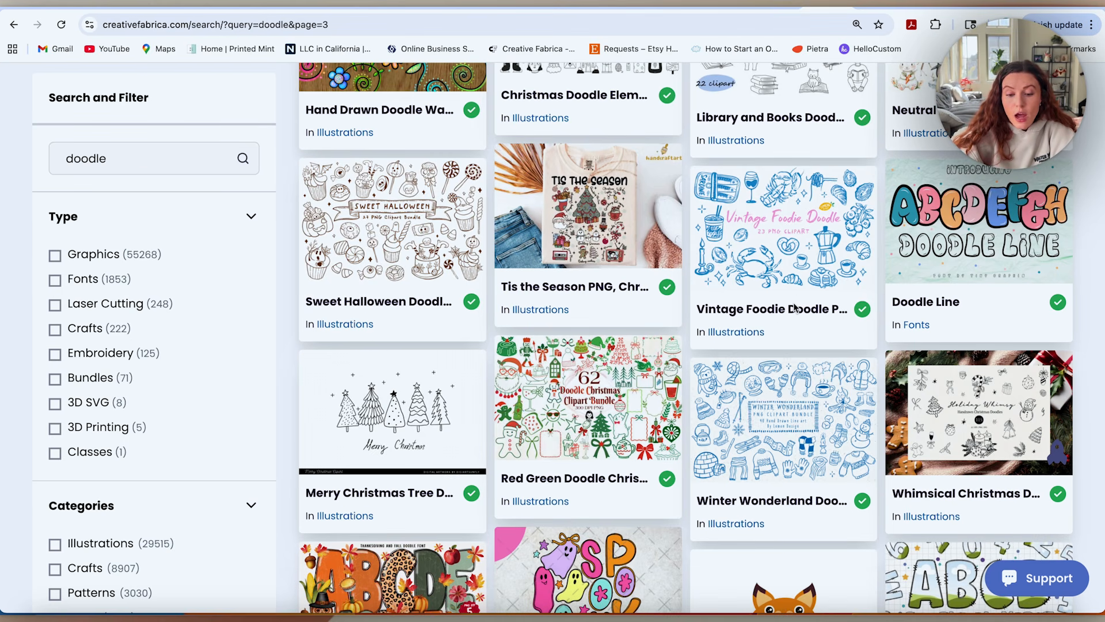
{"action": "scroll", "coordinate": [846, 305], "scroll_direction": "down", "scroll_amount": 3}
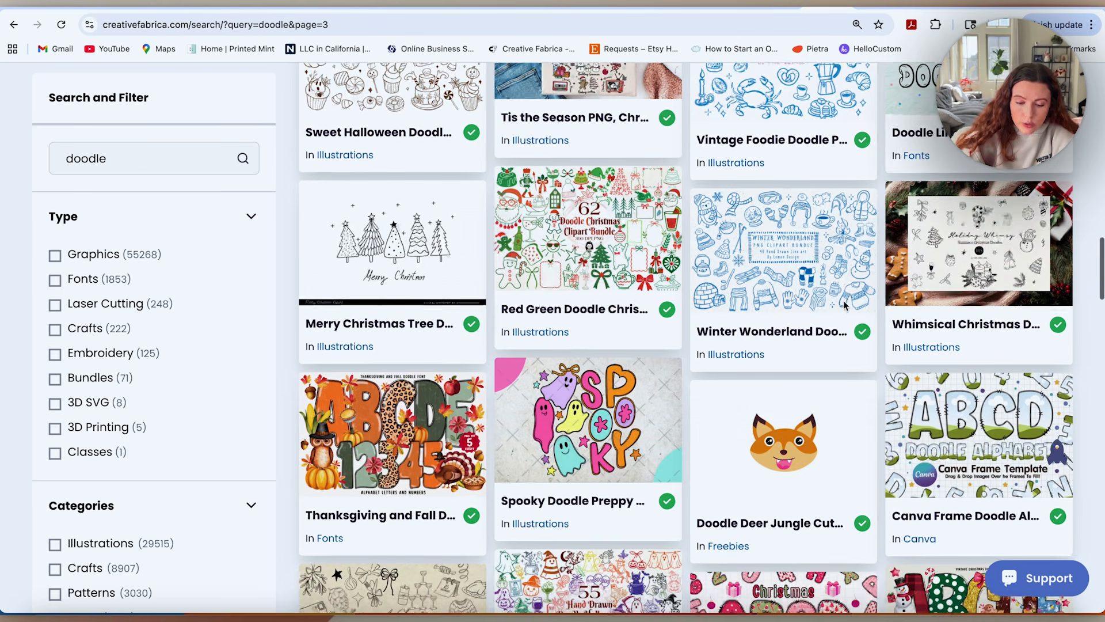
{"action": "scroll", "coordinate": [820, 290], "scroll_direction": "down", "scroll_amount": 3}
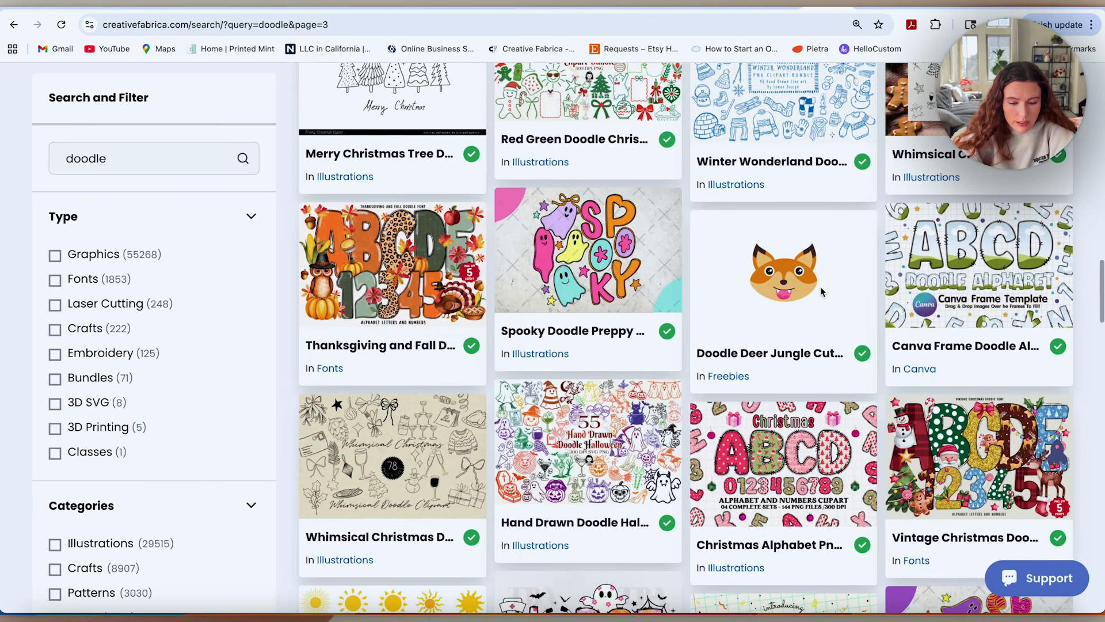
{"action": "scroll", "coordinate": [820, 287], "scroll_direction": "down", "scroll_amount": 10}
{"action": "scroll", "coordinate": [650, 281], "scroll_direction": "down", "scroll_amount": 5}
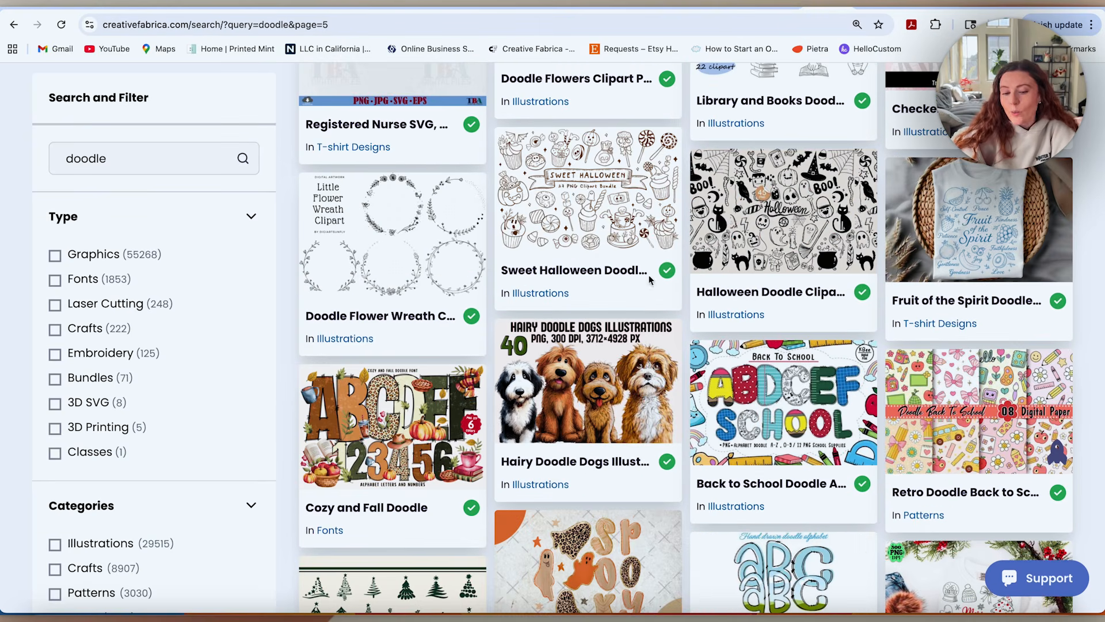
{"action": "scroll", "coordinate": [536, 235], "scroll_direction": "down", "scroll_amount": 10}
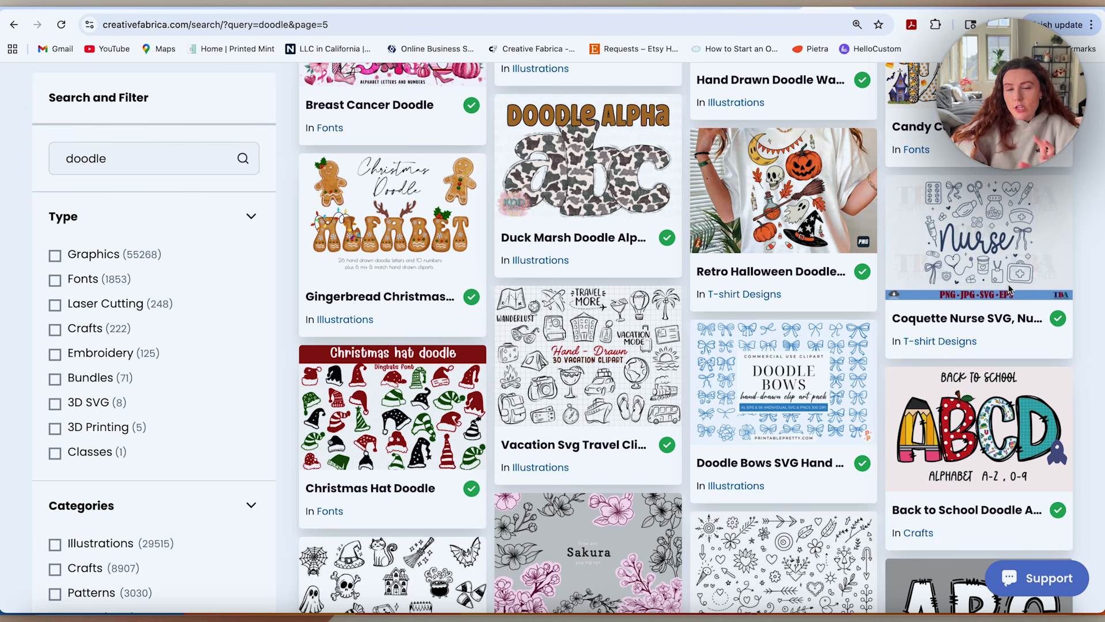
{"action": "left_click", "coordinate": [975, 228]}
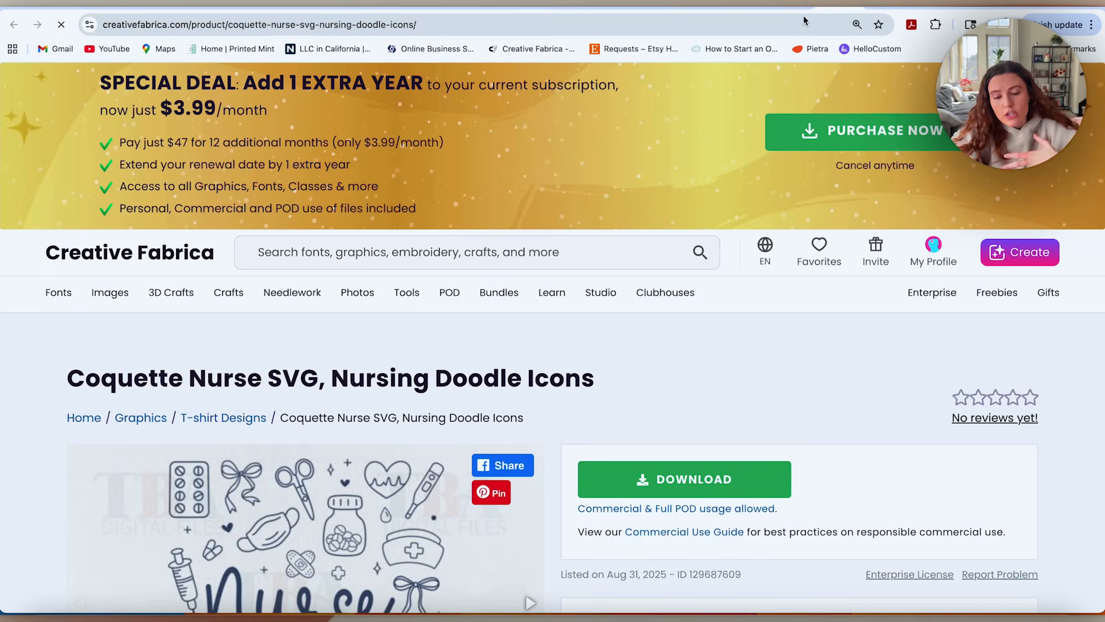
{"action": "scroll", "coordinate": [695, 207], "scroll_direction": "down", "scroll_amount": 5}
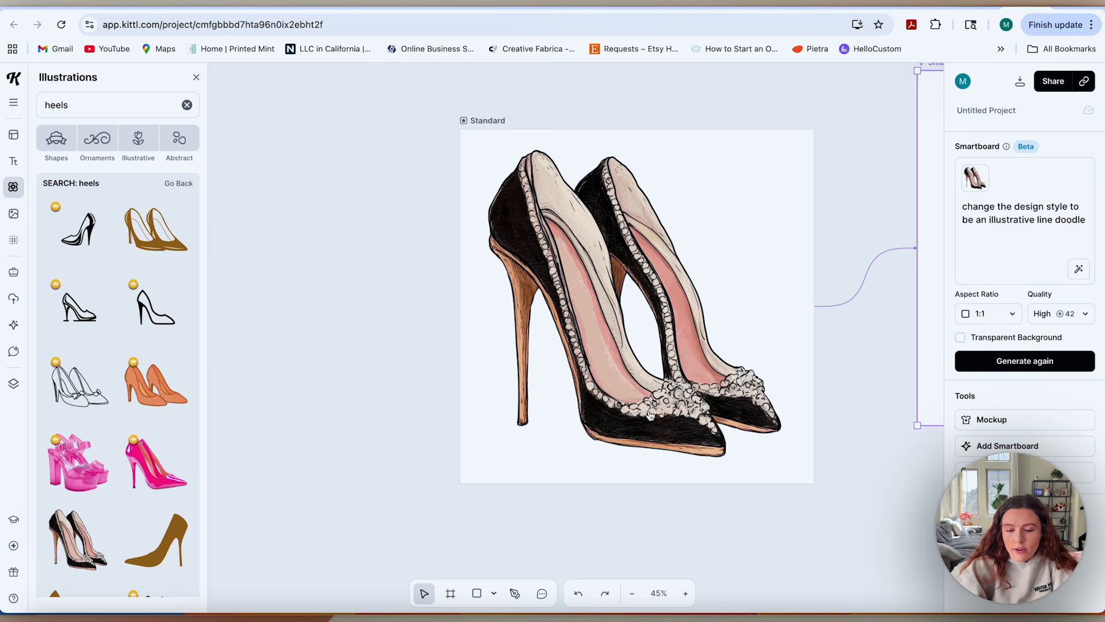
In Kittl, compare the original heels illustration with its line doodle Smartboard and the more distressed second Smartboard.
{"action": "scroll", "coordinate": [650, 415], "scroll_direction": "right", "scroll_amount": 4}
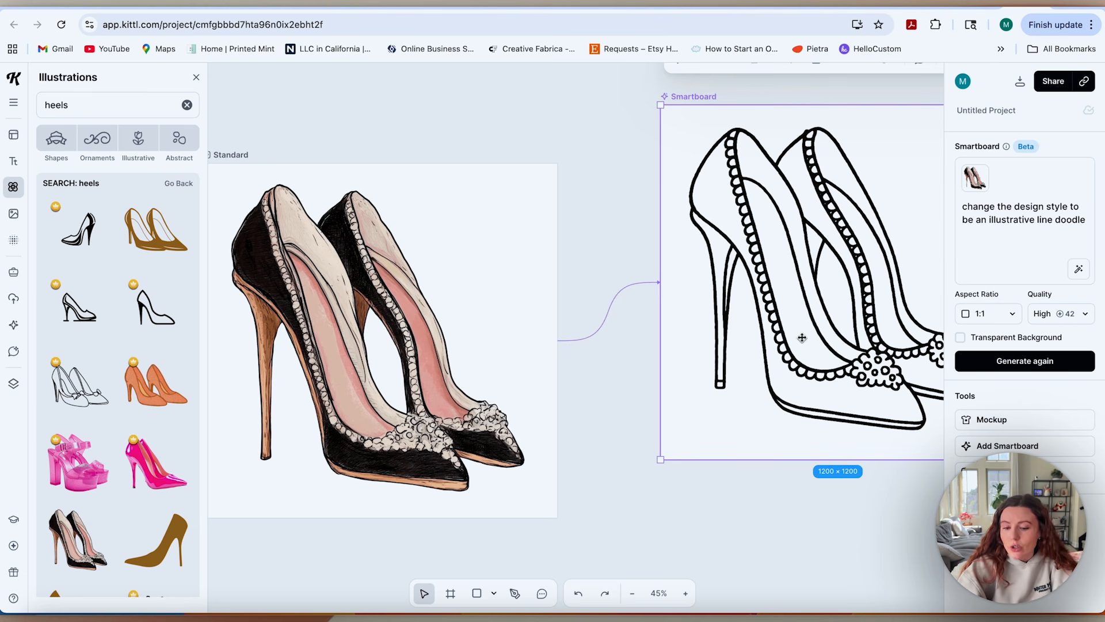
{"action": "scroll", "coordinate": [802, 337], "scroll_direction": "right", "scroll_amount": 4}
{"action": "scroll", "coordinate": [802, 338], "scroll_direction": "up", "scroll_amount": 1}
{"action": "scroll", "coordinate": [802, 338], "scroll_direction": "left", "scroll_amount": 1}
{"action": "scroll", "coordinate": [802, 338], "scroll_direction": "down", "scroll_amount": 1}
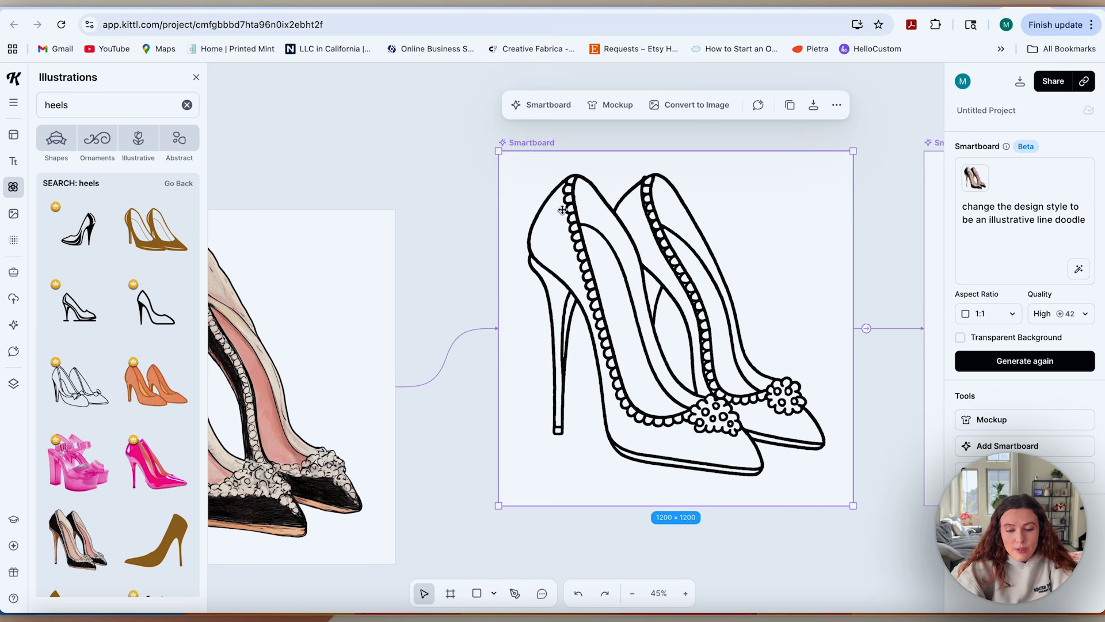
{"action": "scroll", "coordinate": [369, 446], "scroll_direction": "left", "scroll_amount": 4}
{"action": "scroll", "coordinate": [369, 445], "scroll_direction": "down", "scroll_amount": 1}
{"action": "scroll", "coordinate": [369, 445], "scroll_direction": "left", "scroll_amount": 3}
{"action": "scroll", "coordinate": [370, 445], "scroll_direction": "down", "scroll_amount": 1}
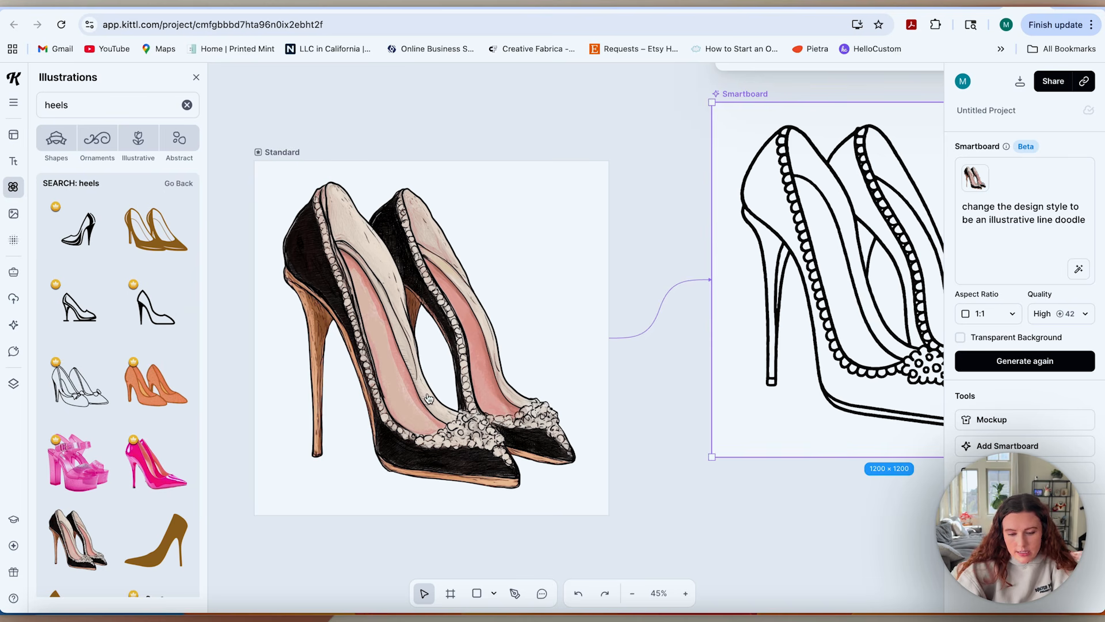
{"action": "scroll", "coordinate": [688, 377], "scroll_direction": "right", "scroll_amount": 1}
{"action": "scroll", "coordinate": [688, 377], "scroll_direction": "right", "scroll_amount": 5}
{"action": "scroll", "coordinate": [688, 377], "scroll_direction": "up", "scroll_amount": 1}
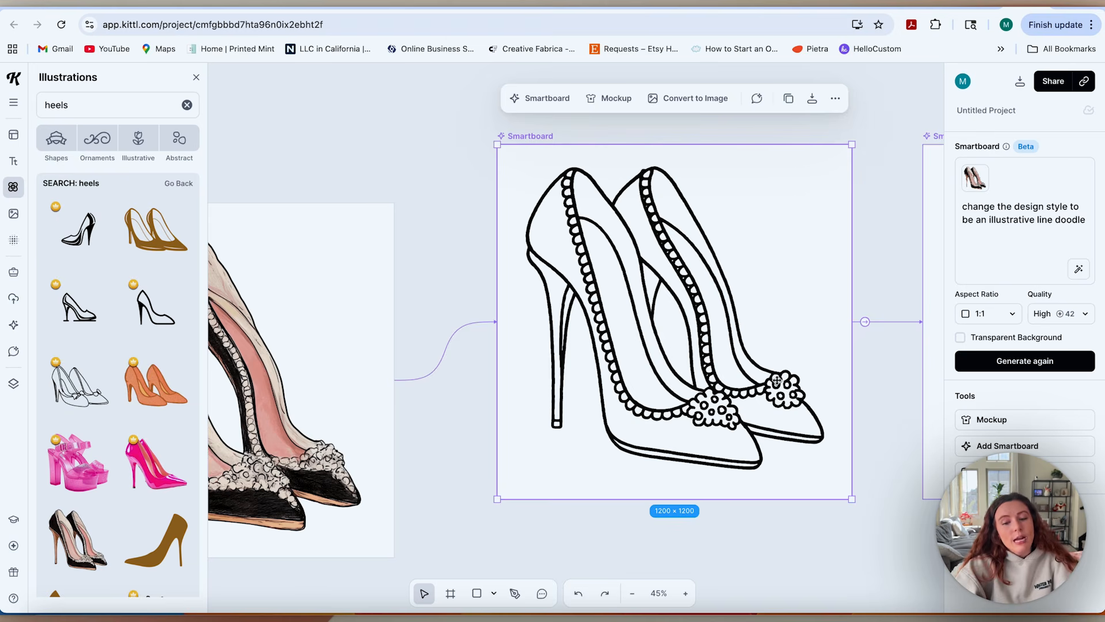
{"action": "scroll", "coordinate": [776, 381], "scroll_direction": "right", "scroll_amount": 10}
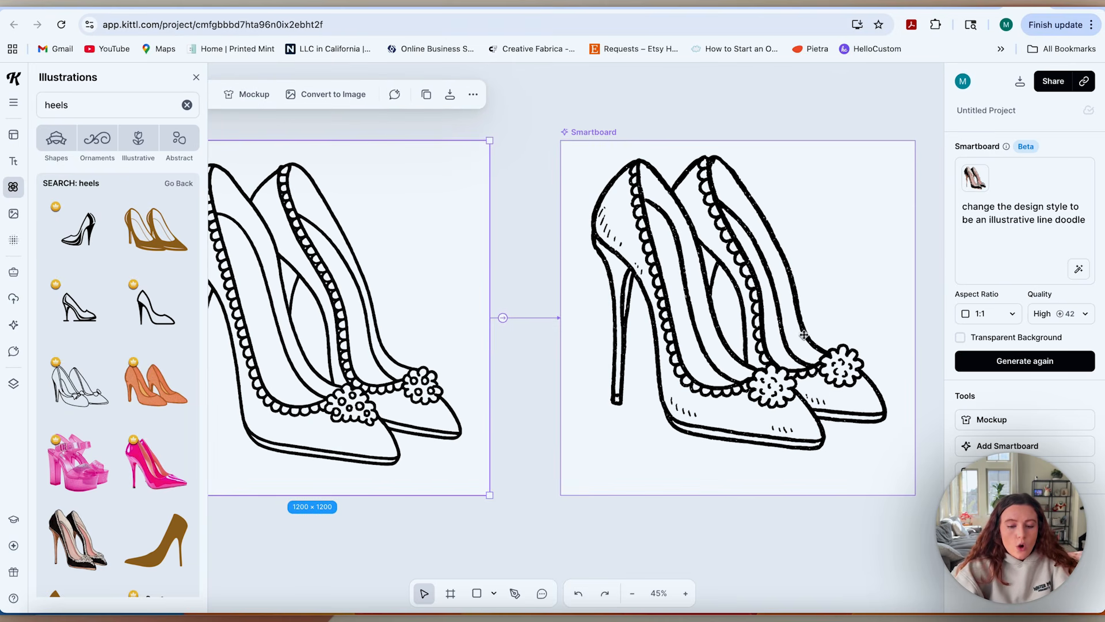
{"action": "left_click", "coordinate": [803, 342]}
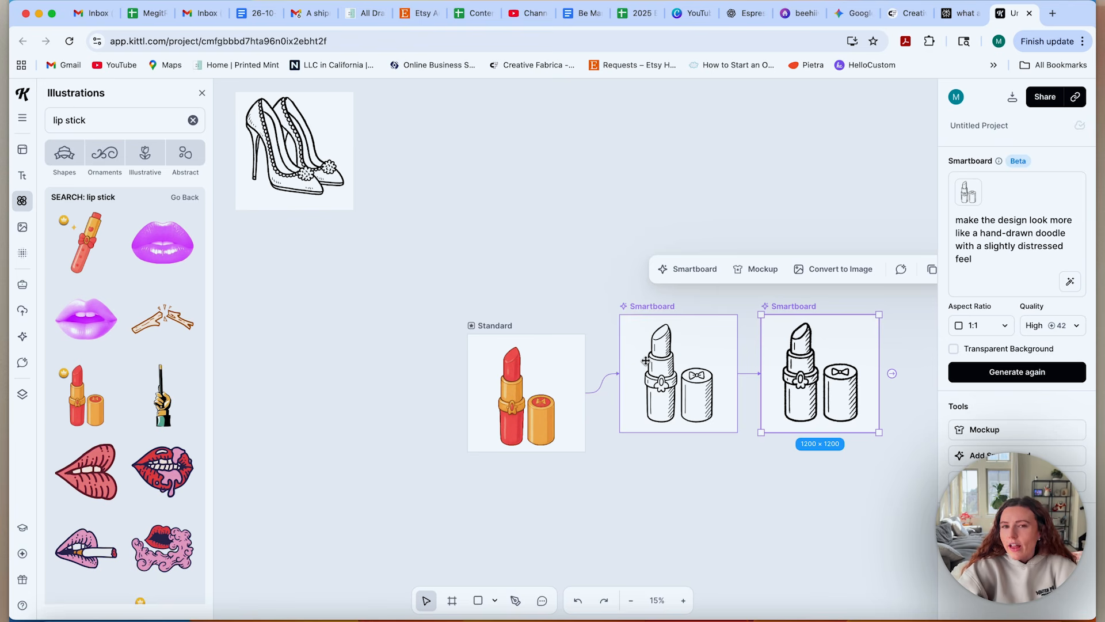
Review the lipstick variants, convert the distressed hand-drawn lipstick Smartboard to an image and place it beside the heels doodle.
{"action": "left_click", "coordinate": [502, 395]}
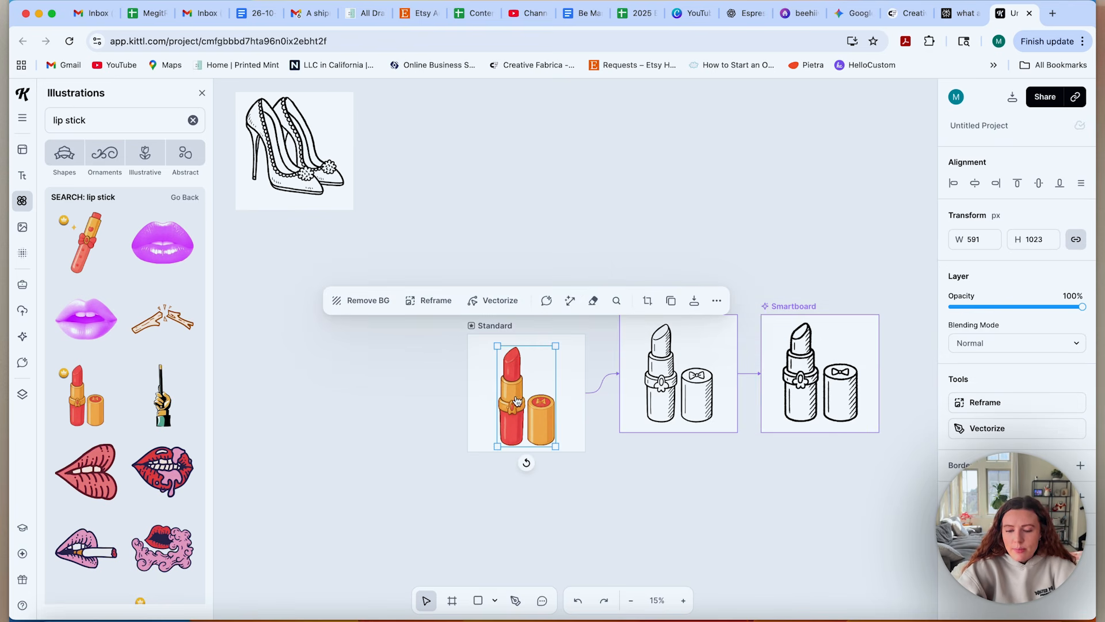
{"action": "left_click", "coordinate": [667, 373]}
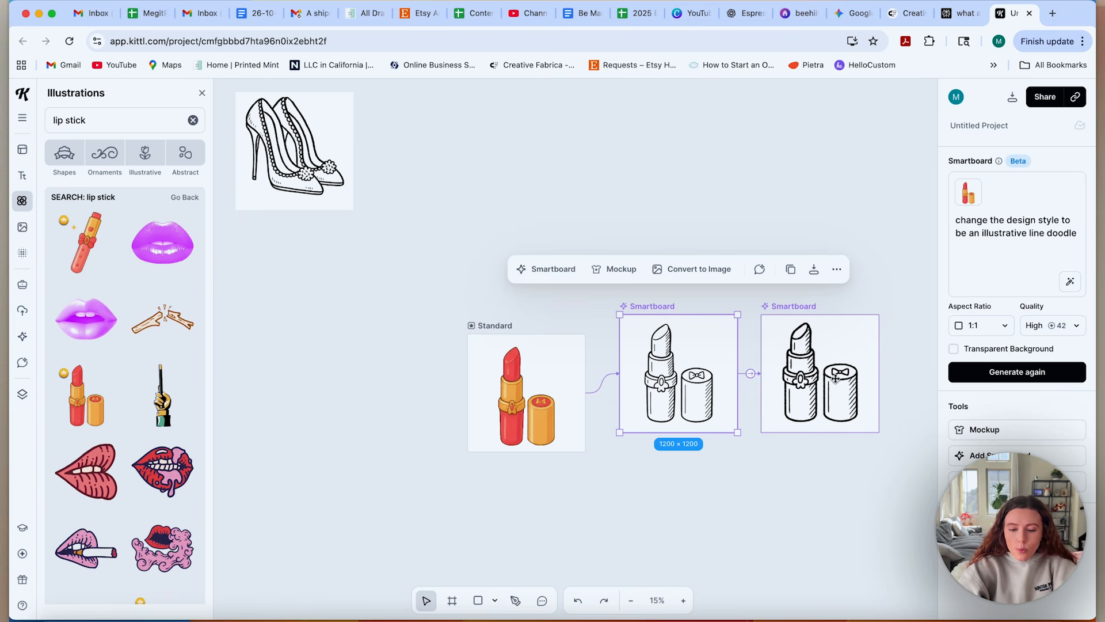
{"action": "left_click", "coordinate": [838, 382]}
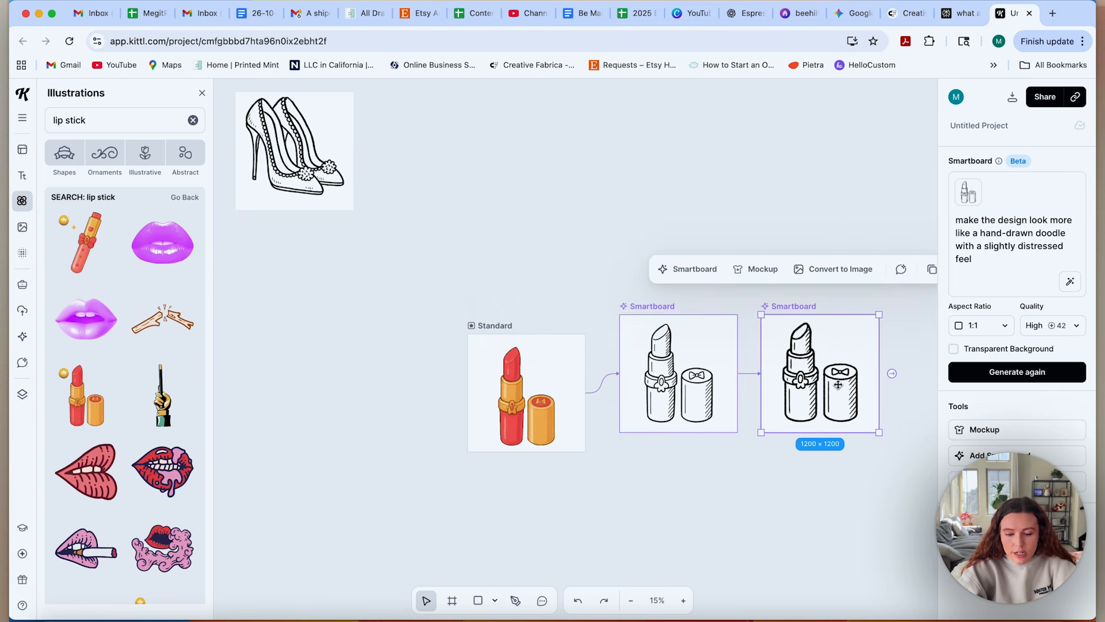
{"action": "left_click", "coordinate": [835, 270]}
{"action": "left_click_drag", "start_coordinate": [518, 108], "coordinate": [397, 148]}
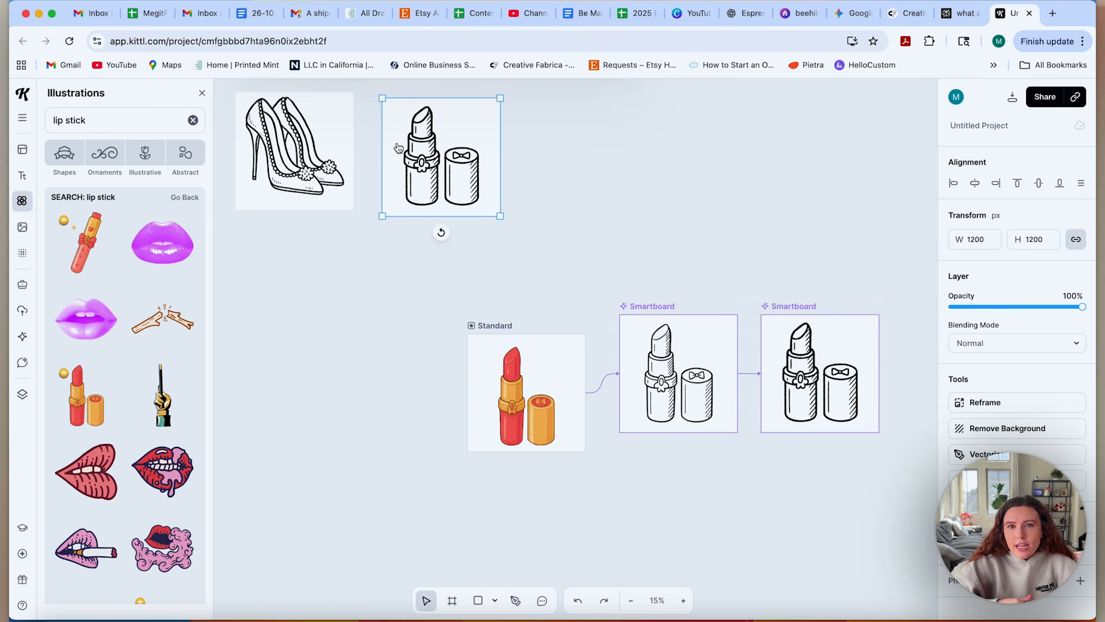